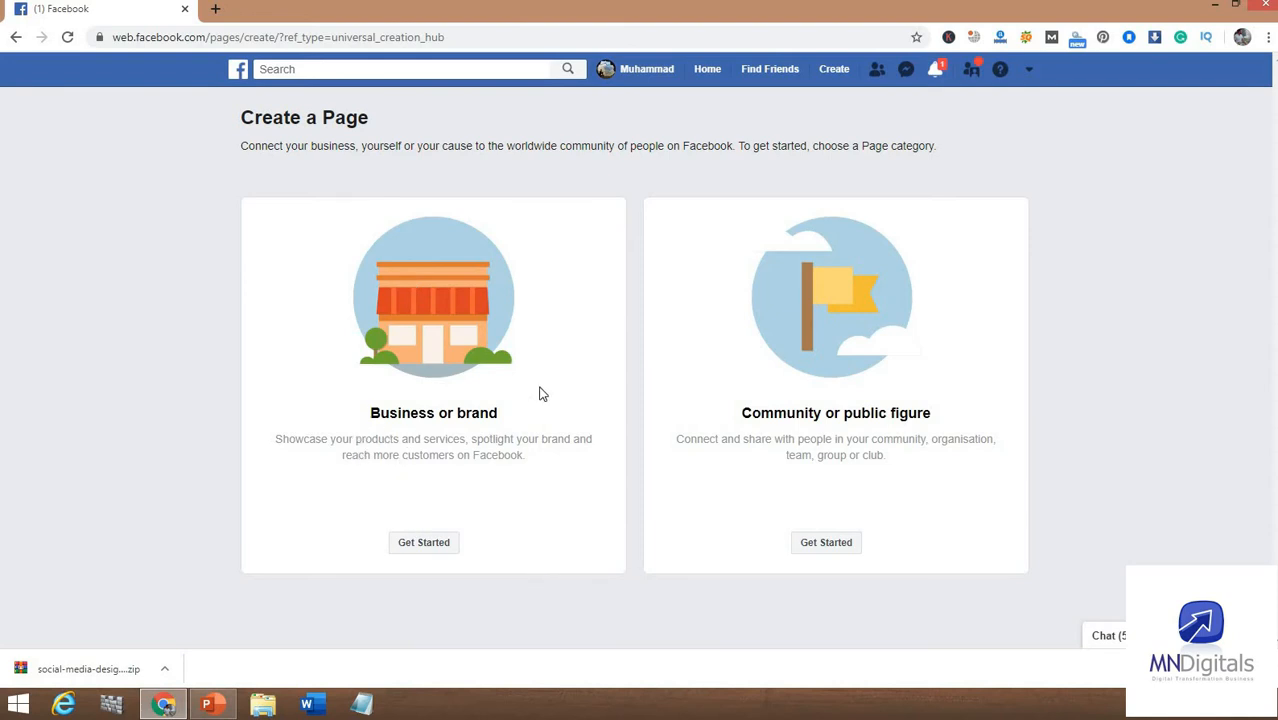
# Step: Start a Business or brand page named BURGER HUB in the Fast Food Restaurant category
pyautogui.click(432, 542)
pyautogui.click(348, 303)
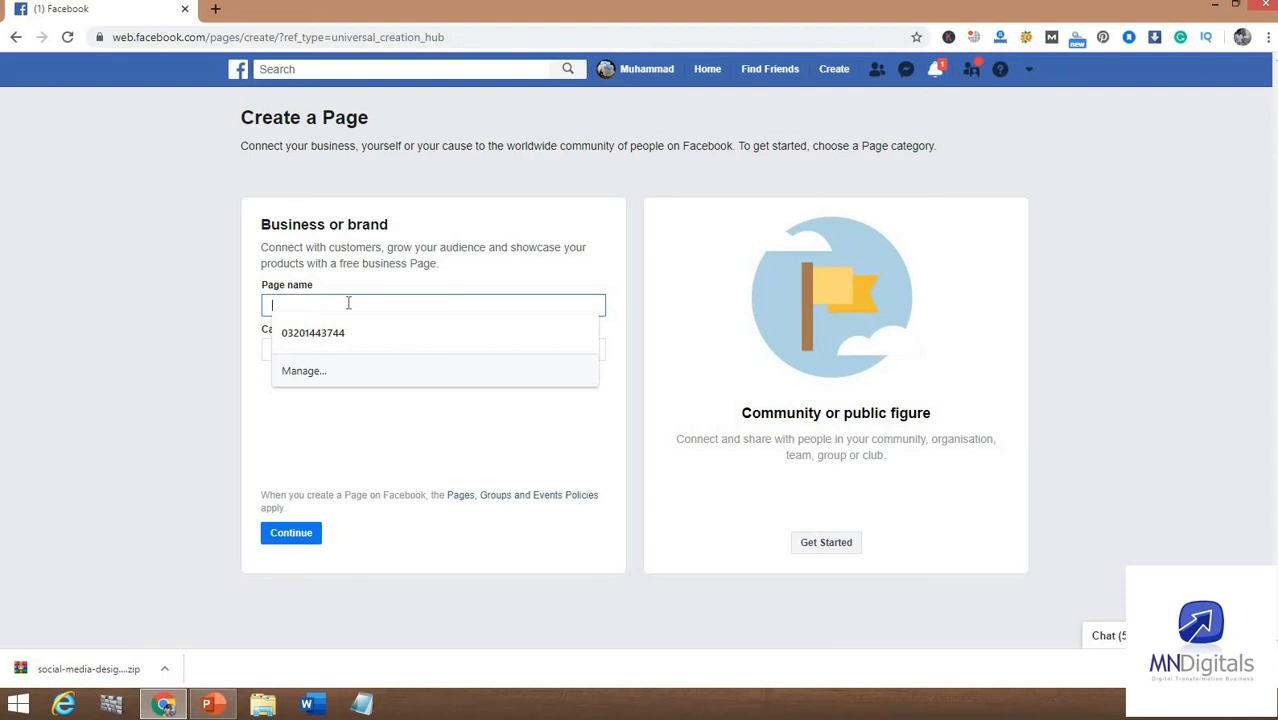
pyautogui.write('BU')
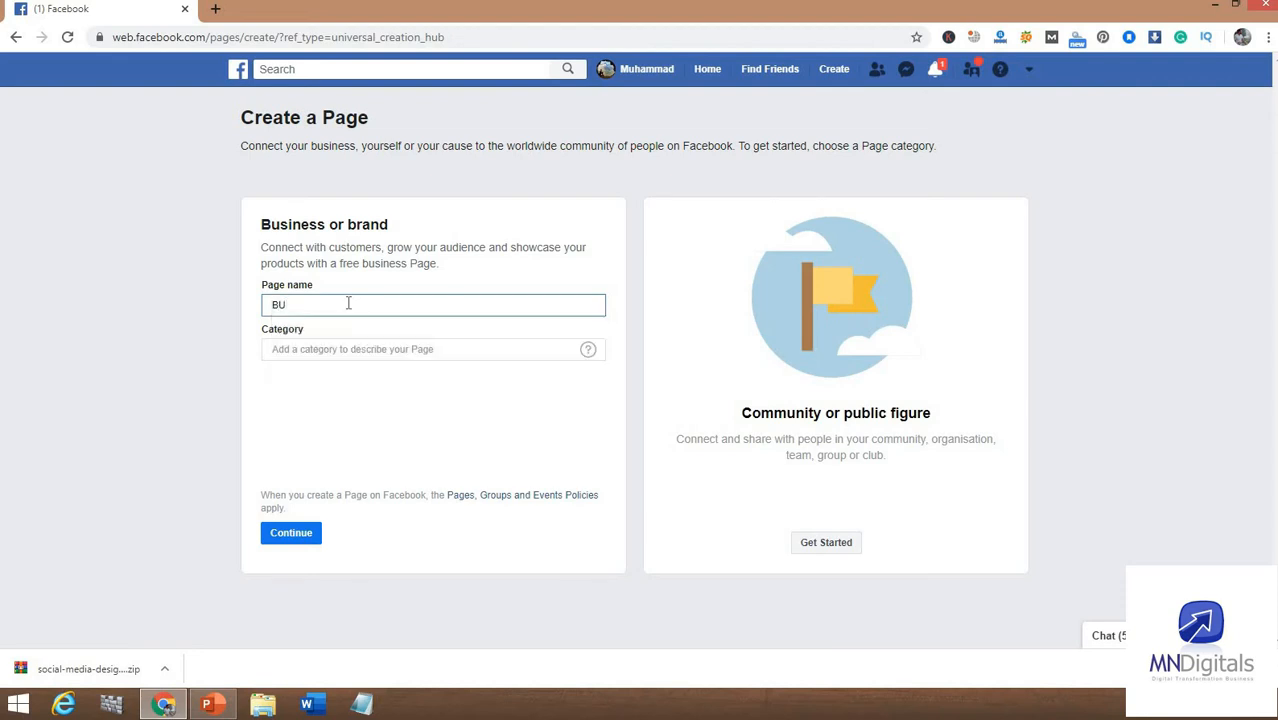
pyautogui.write('RGER HUB')
pyautogui.click(332, 349)
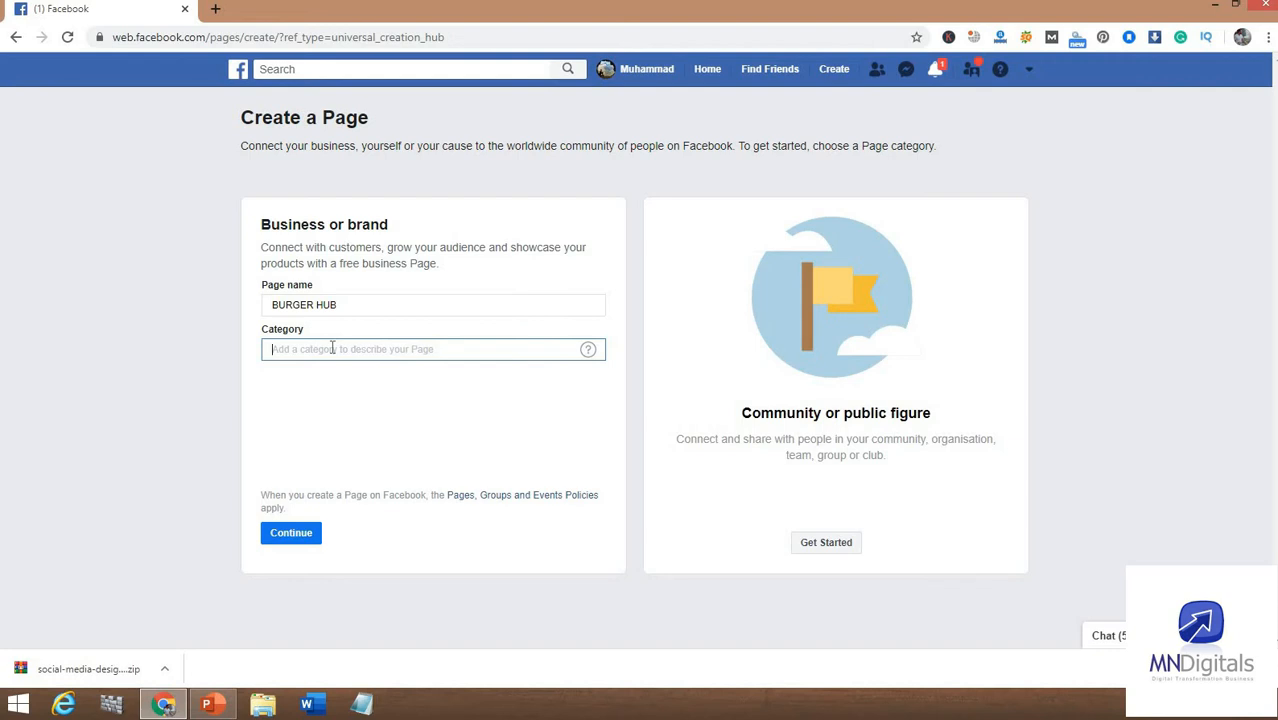
pyautogui.write('FAS')
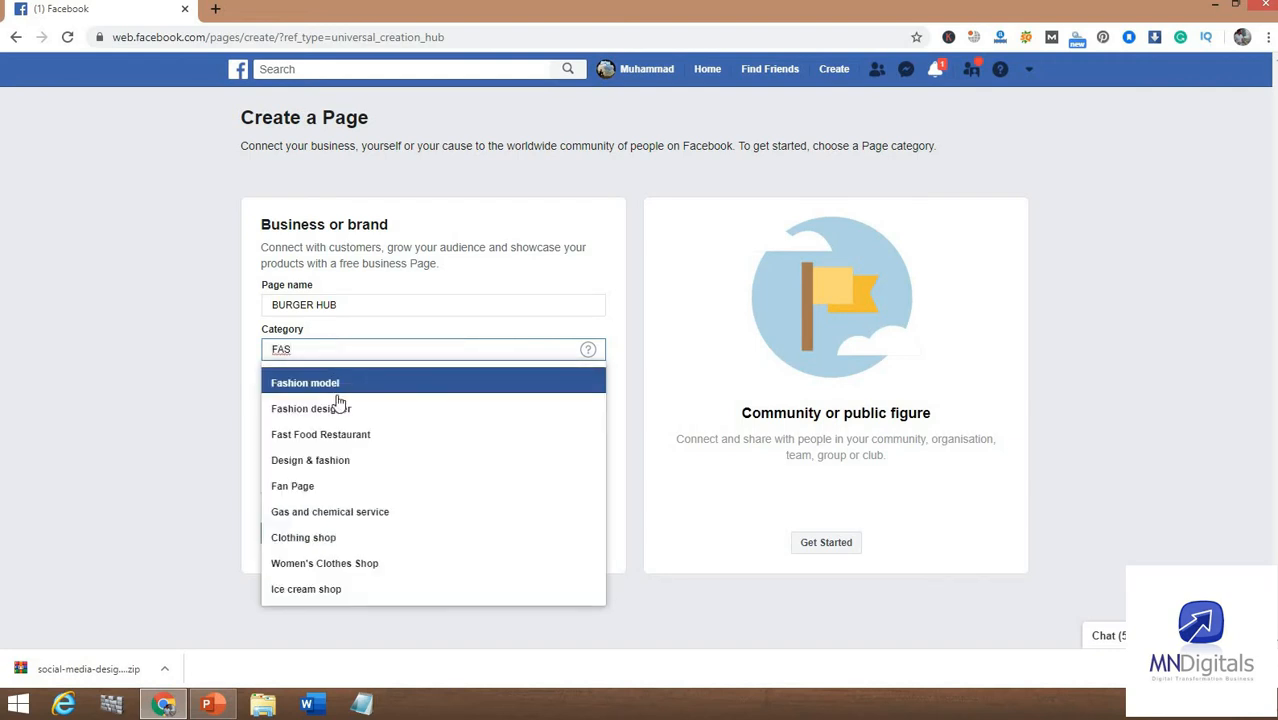
pyautogui.click(344, 436)
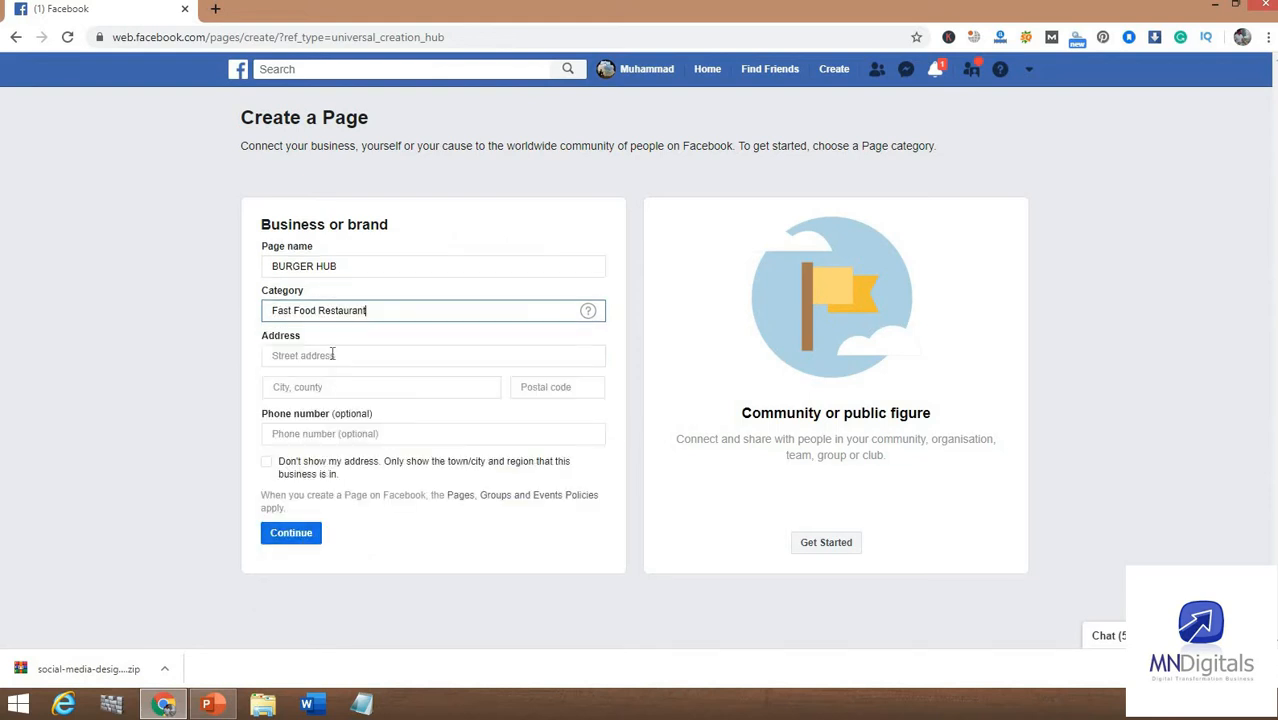
# Step: Set the city to Pakistan Nunt, Punjab, Pakistan and autofill the remaining address and phone details from the saved contact entry
pyautogui.click(332, 355)
pyautogui.click(397, 389)
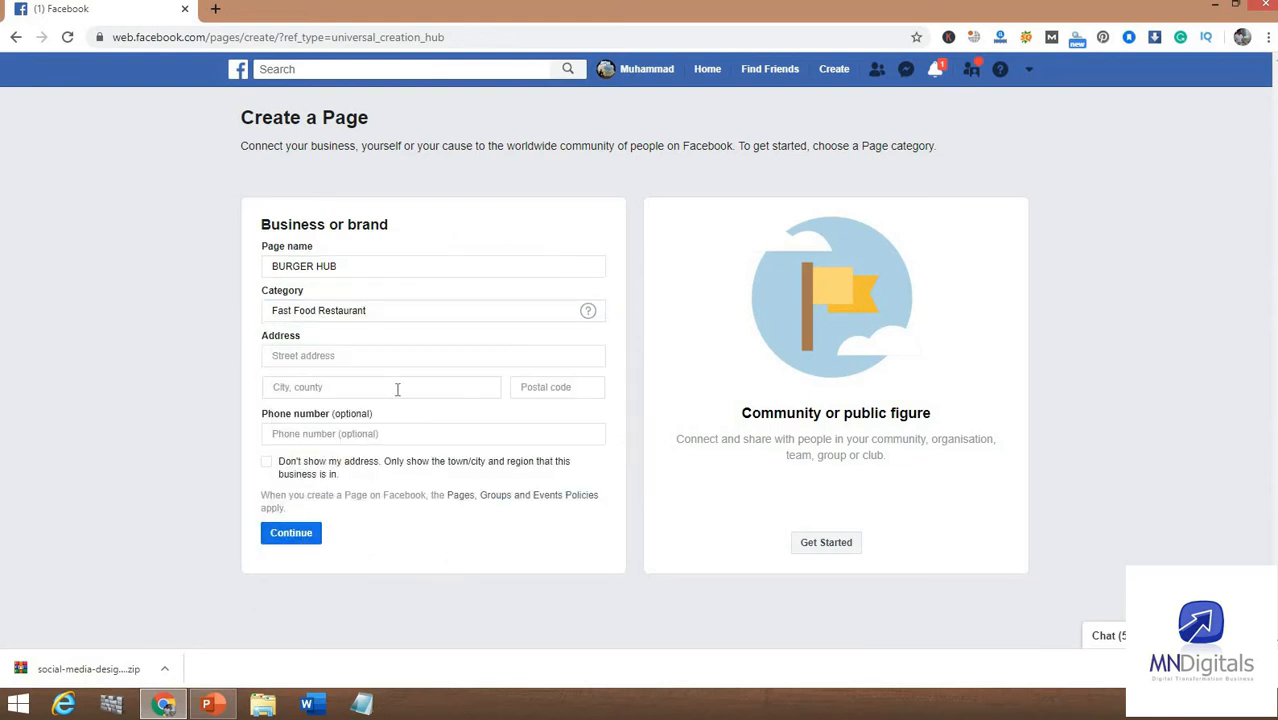
pyautogui.click(293, 387)
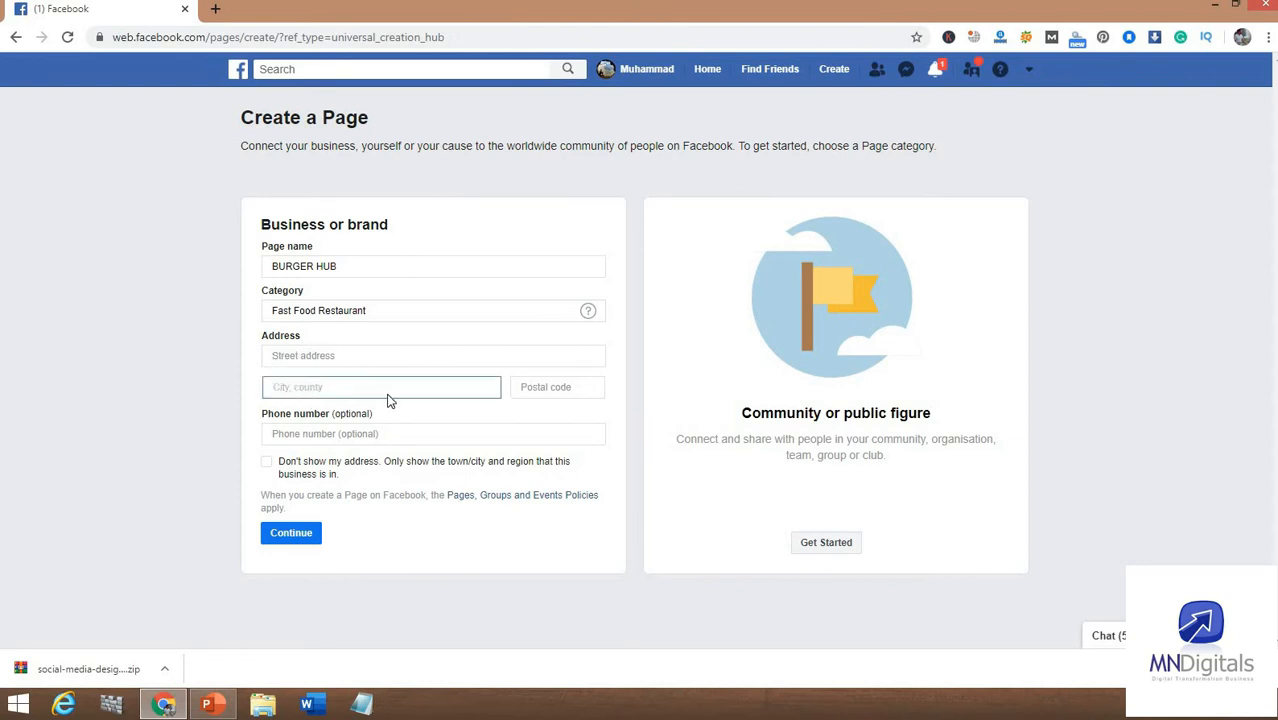
pyautogui.write('PAKISTAN')
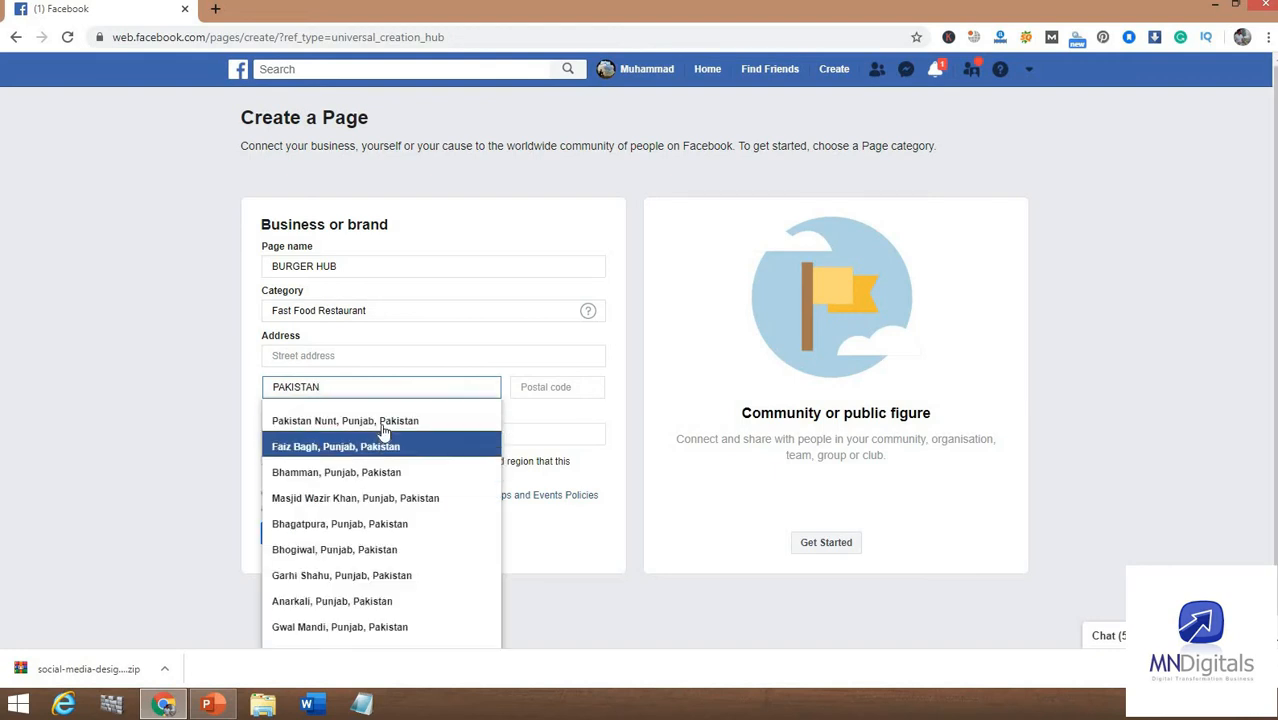
pyautogui.click(383, 421)
pyautogui.click(414, 440)
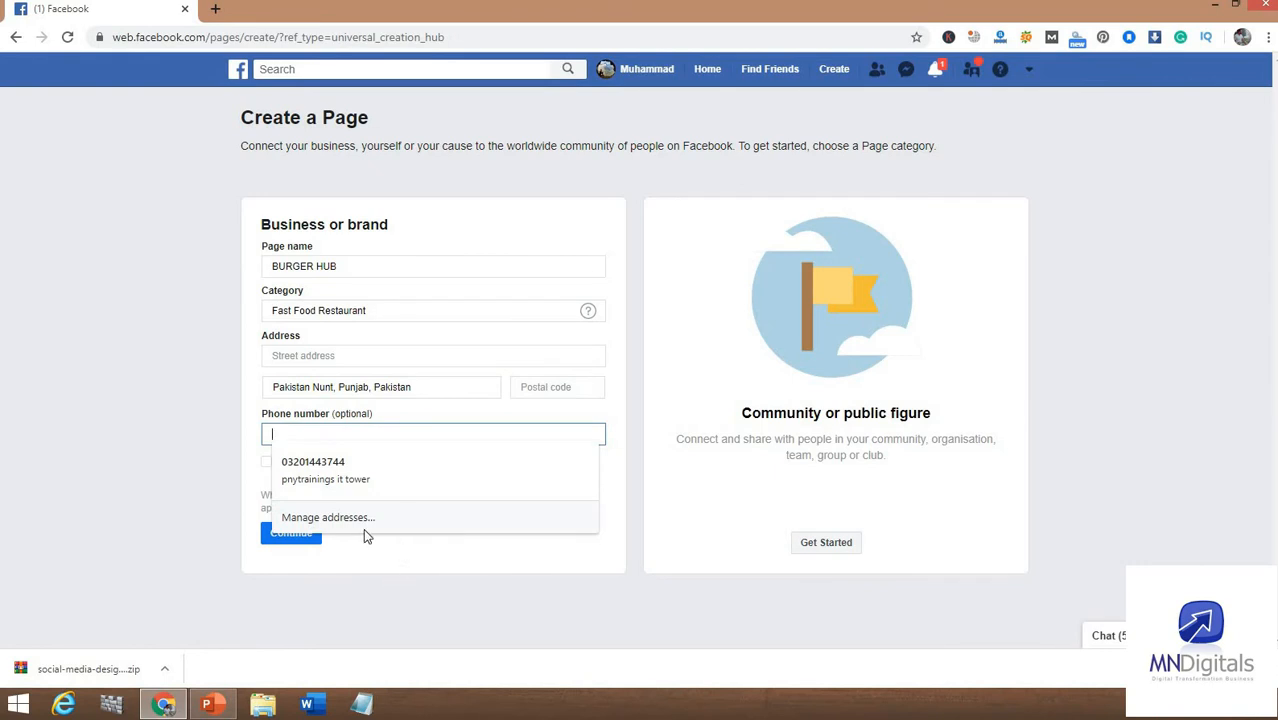
pyautogui.click(382, 479)
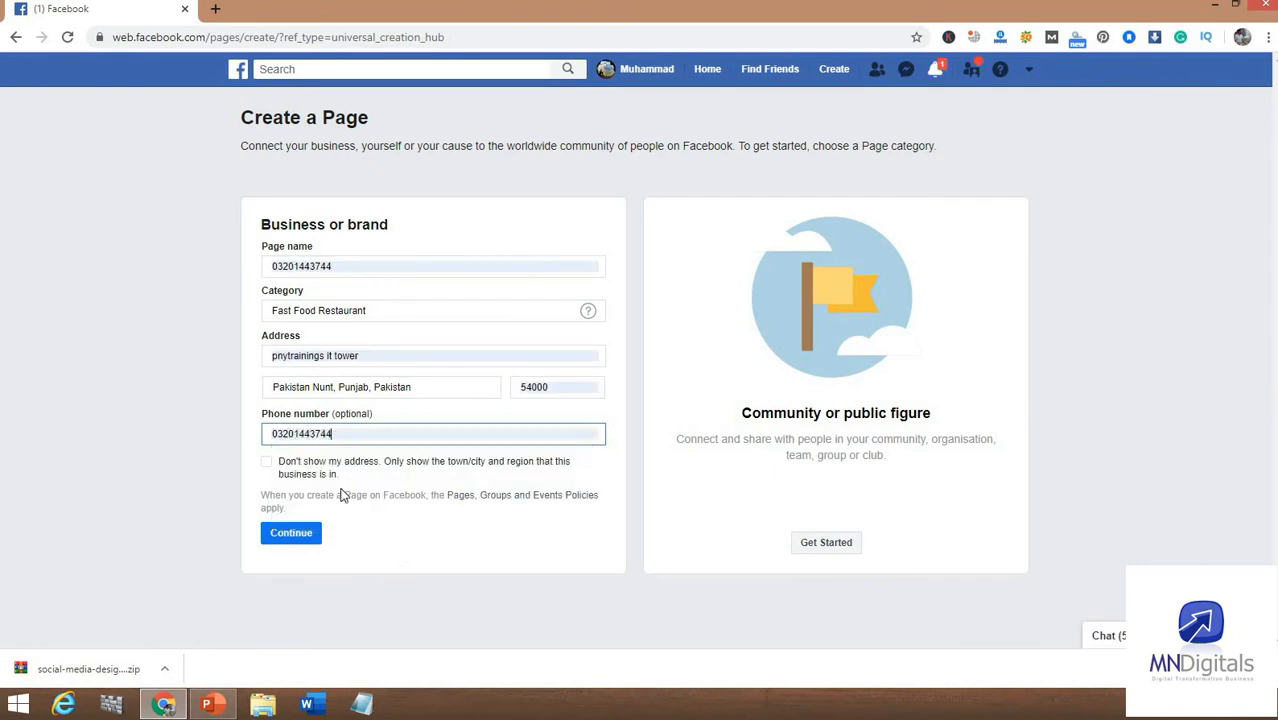
# Step: Replace the autofilled page name with BURGER HUB
pyautogui.click(342, 266)
pyautogui.press('BackSpace')
pyautogui.press('BackSpace')
pyautogui.press('BackSpace')
pyautogui.press('BackSpace')
pyautogui.press('BackSpace')
pyautogui.press('BackSpace')
pyautogui.press('BackSpace')
pyautogui.press('BackSpace')
pyautogui.press('BackSpace')
pyautogui.press('BackSpace')
pyautogui.press('BackSpace')
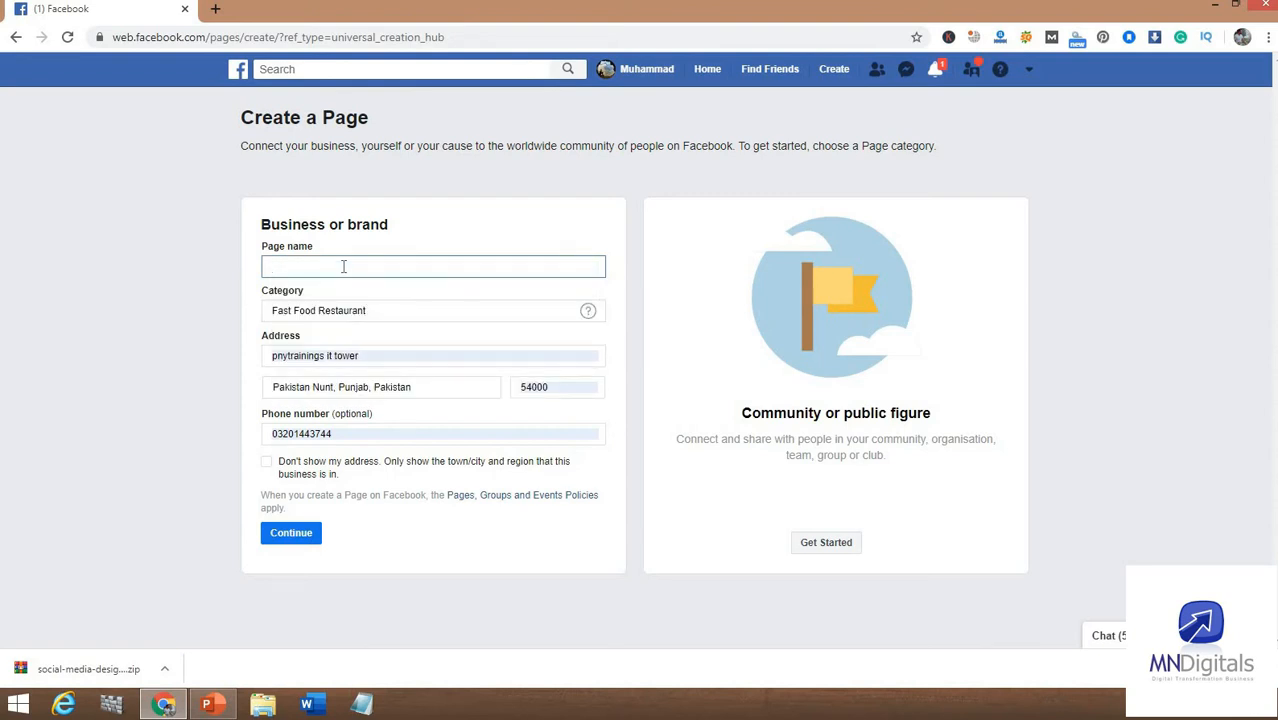
pyautogui.write('BURGER HUB')
# Step: Remove the leading company name from the street address, keeping only the building name
pyautogui.click(322, 356)
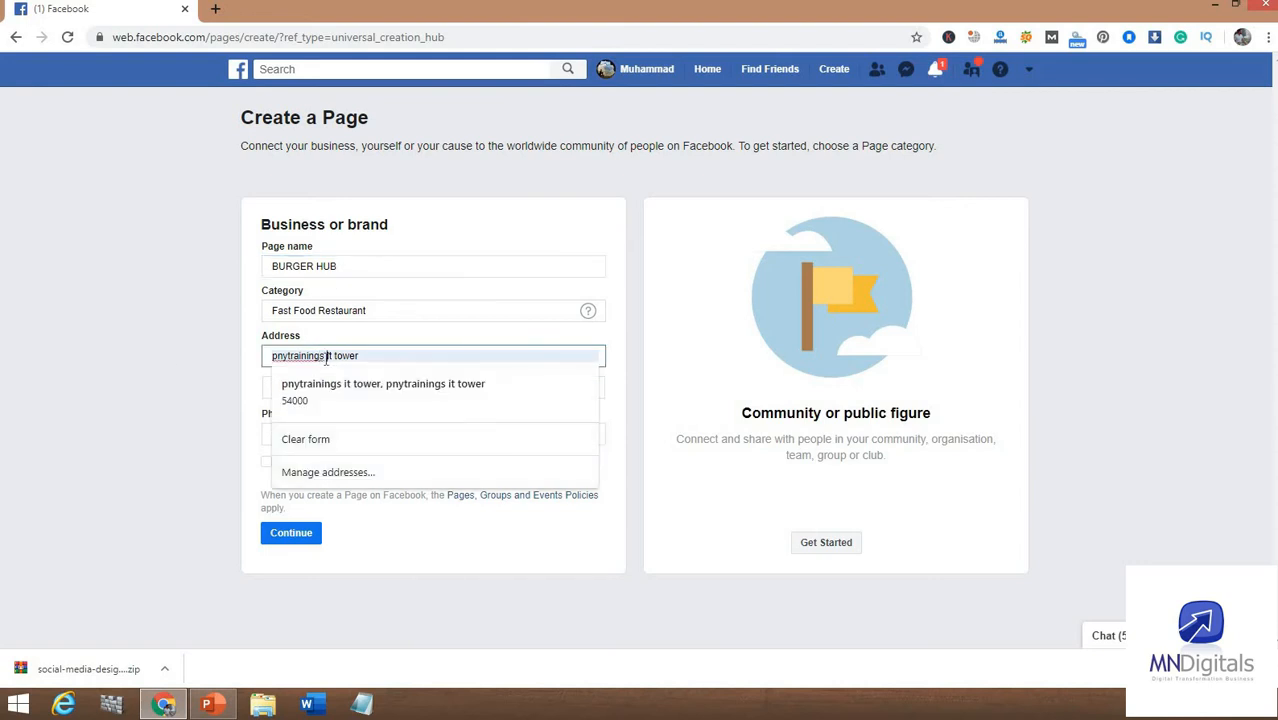
pyautogui.press('BackSpace')
pyautogui.press('BackSpace')
pyautogui.press('BackSpace')
pyautogui.press('BackSpace')
pyautogui.press('BackSpace')
pyautogui.press('BackSpace')
pyautogui.press('BackSpace')
pyautogui.press('BackSpace')
pyautogui.press('BackSpace')
pyautogui.press('BackSpace')
pyautogui.press('BackSpace')
pyautogui.press('BackSpace')
pyautogui.press('BackSpace')
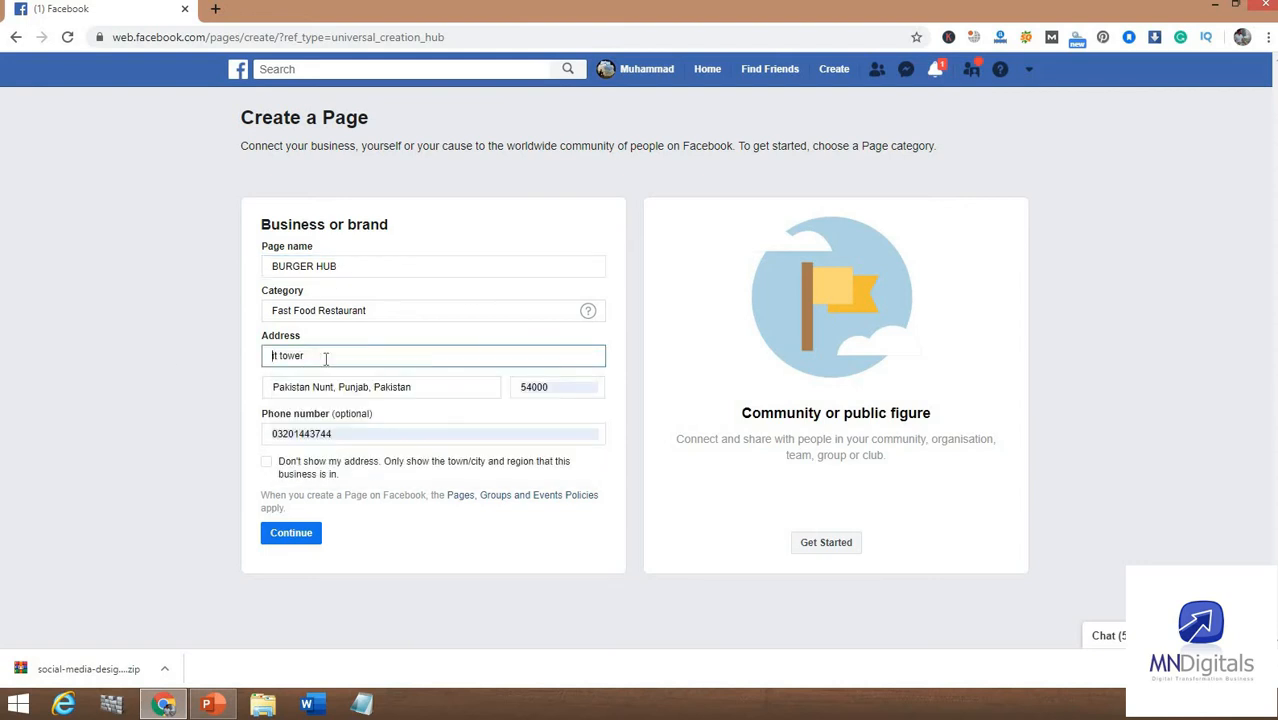
# Step: Change the final digits of the business phone number and submit the page details
pyautogui.click(331, 434)
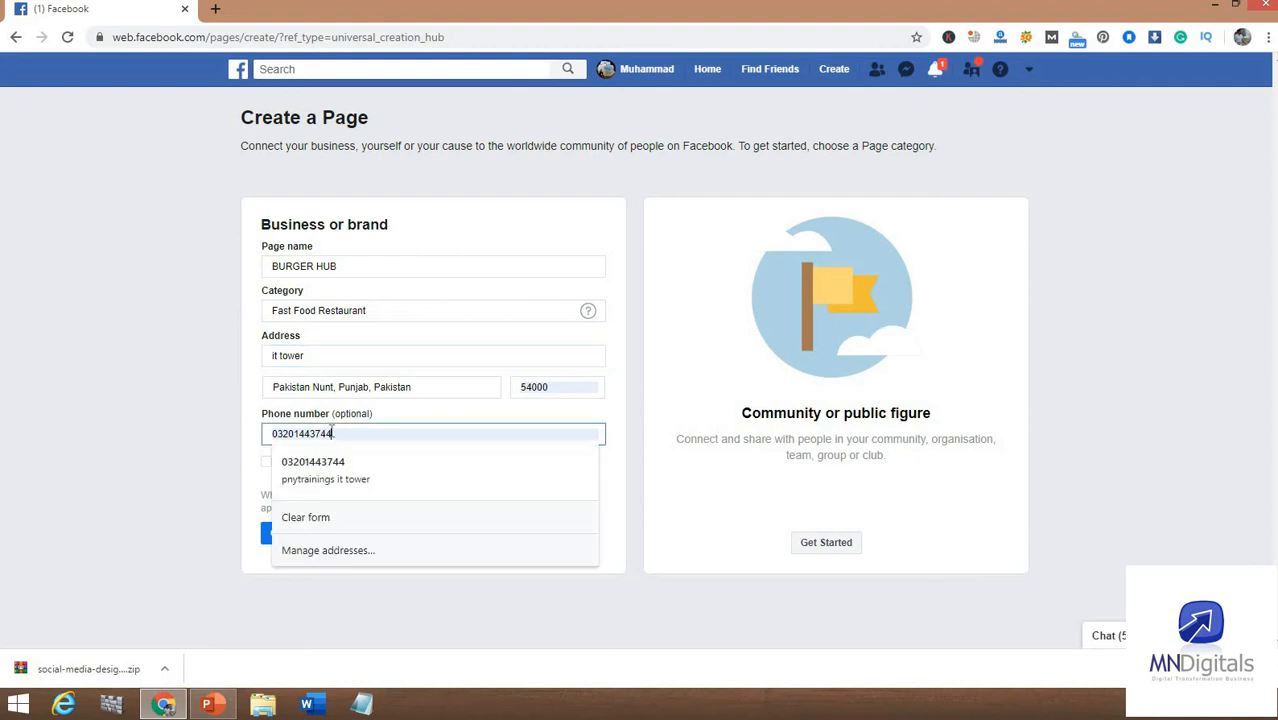
pyautogui.press('BackSpace')
pyautogui.write('3')
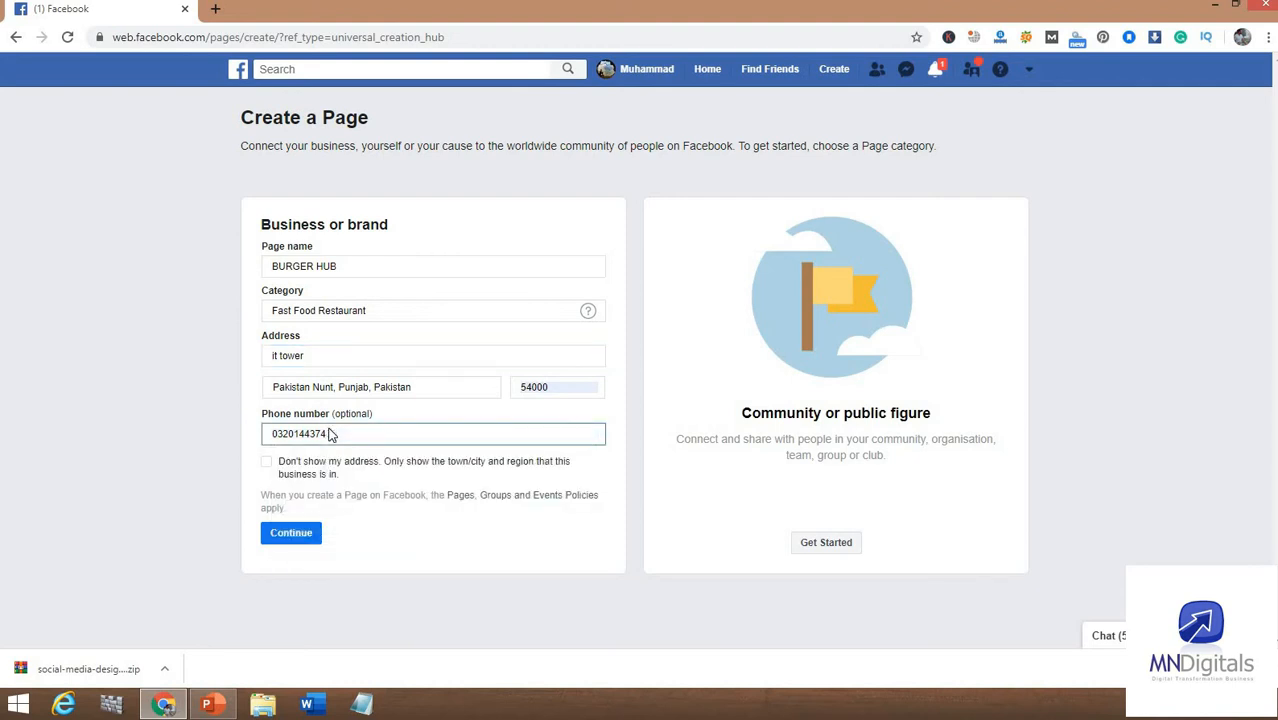
pyautogui.write('3')
pyautogui.click(307, 539)
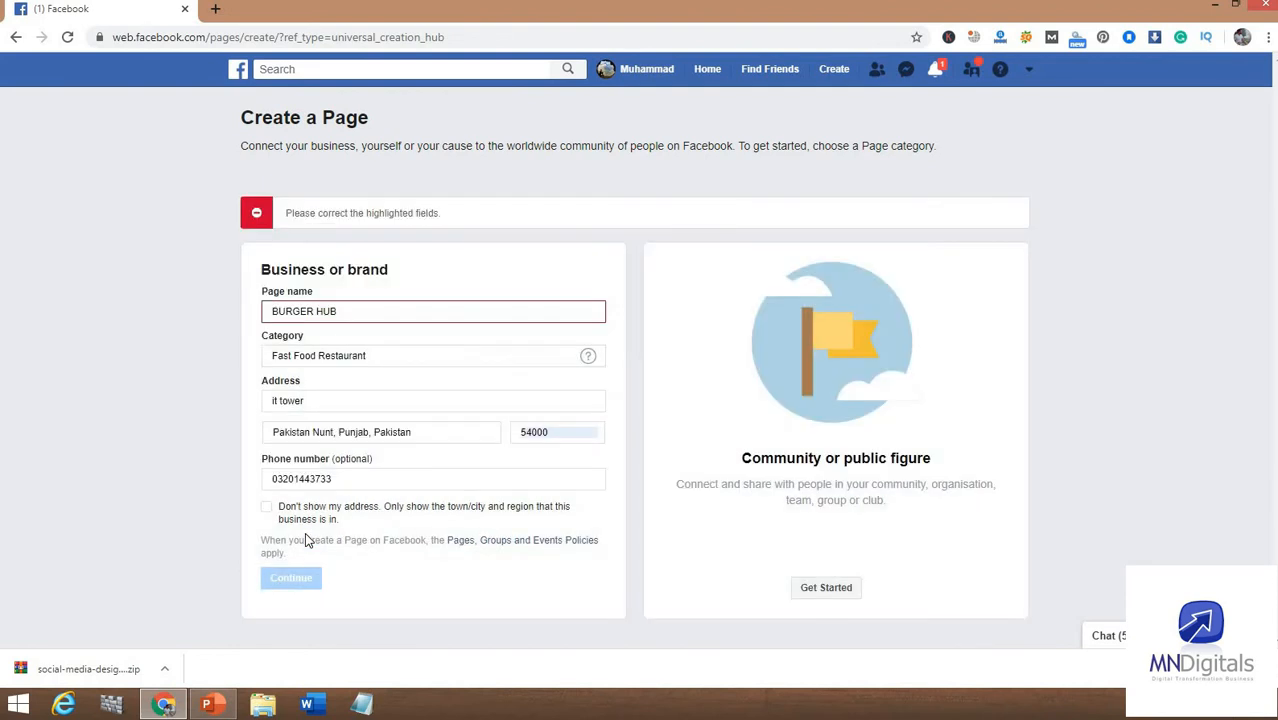
# Step: Correct the capitalisation of the page name to Burger Hub and submit the page details again
pyautogui.click(316, 313)
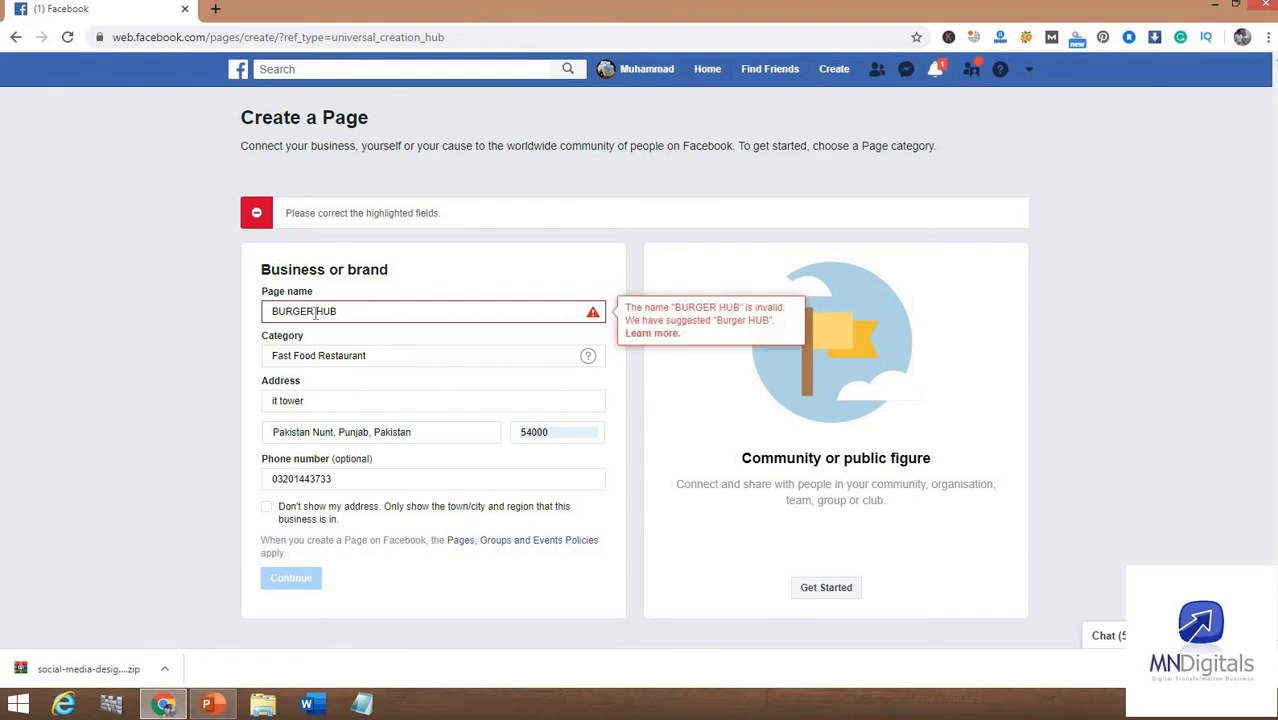
pyautogui.click(316, 313)
pyautogui.click(319, 311)
pyautogui.click(313, 311)
pyautogui.press('BackSpace')
pyautogui.press('BackSpace')
pyautogui.press('BackSpace')
pyautogui.press('BackSpace')
pyautogui.press('BackSpace')
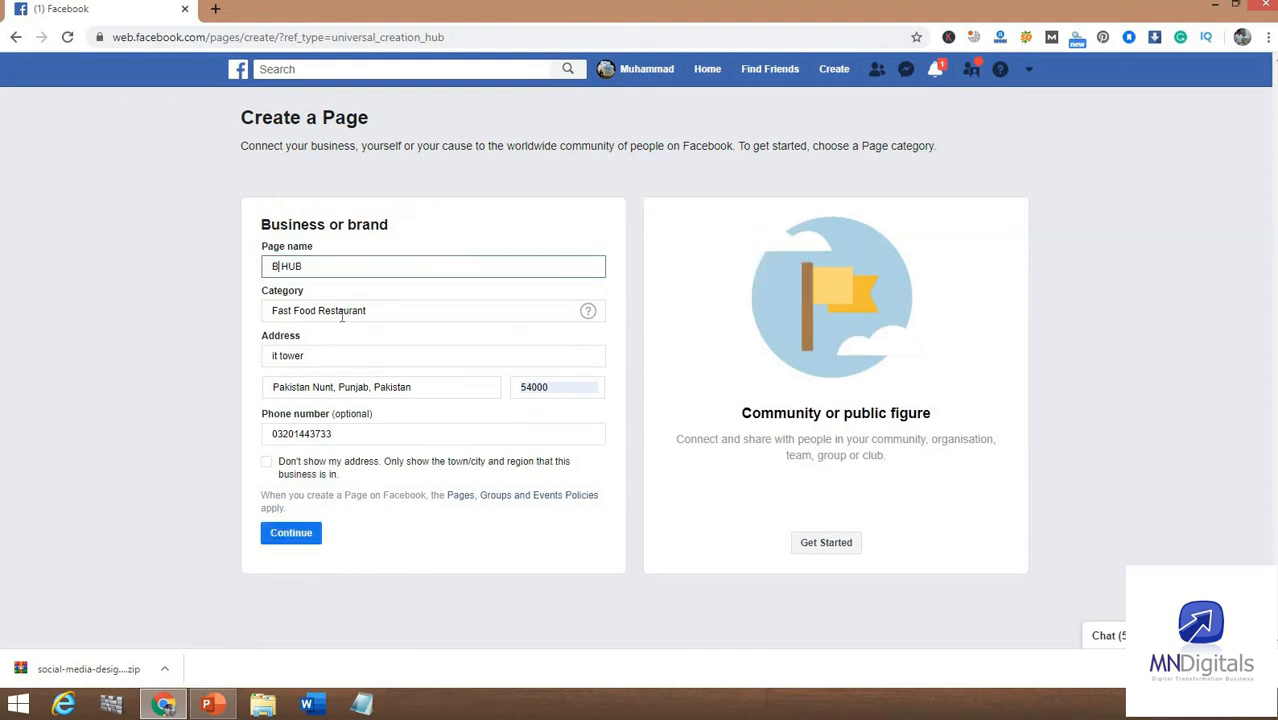
pyautogui.write('urger')
pyautogui.press('End')
pyautogui.press('BackSpace')
pyautogui.press('BackSpace')
pyautogui.write('ub')
pyautogui.click(291, 534)
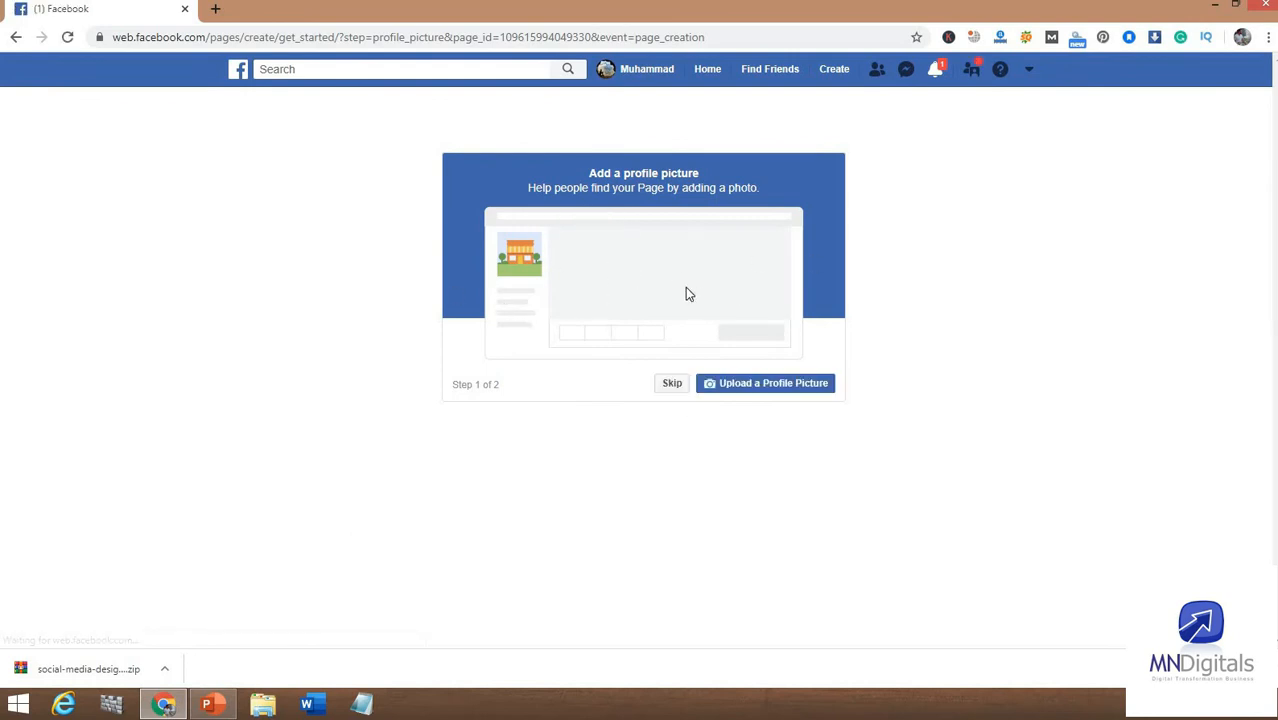
# Step: Skip the profile picture and cover photo uploads, and dismiss the setup tip on the new page
pyautogui.click(668, 388)
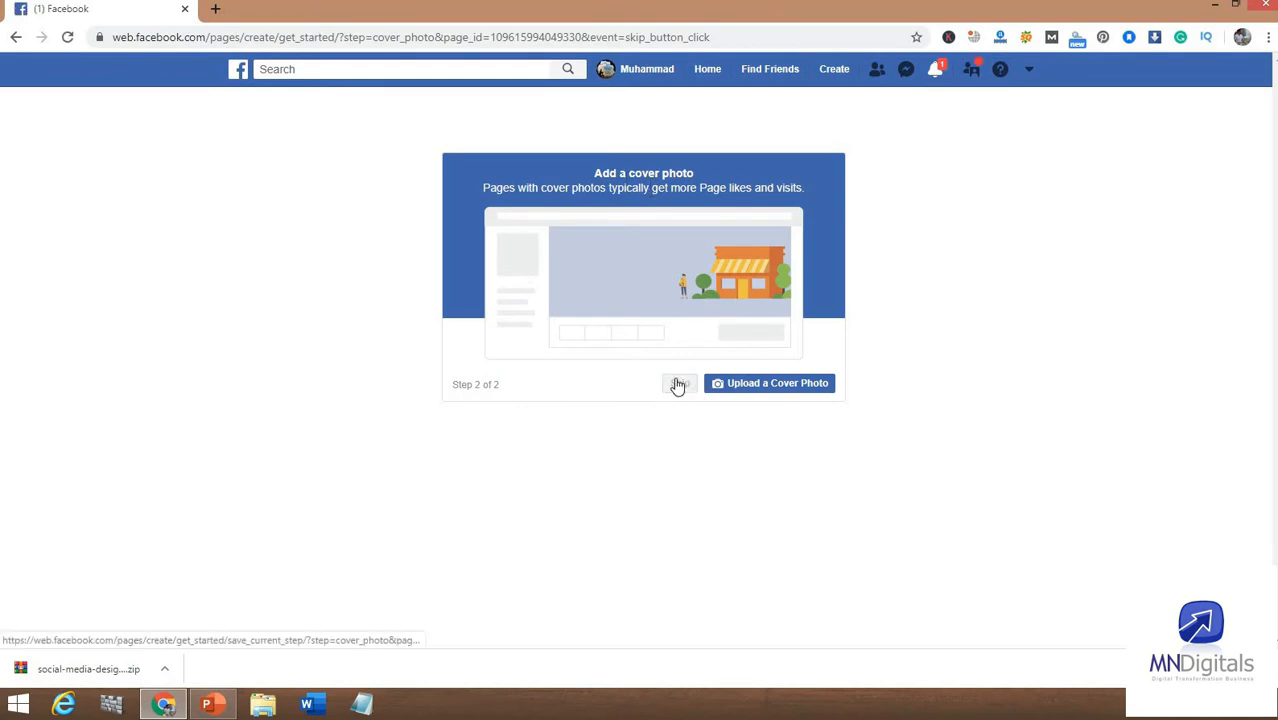
pyautogui.click(678, 385)
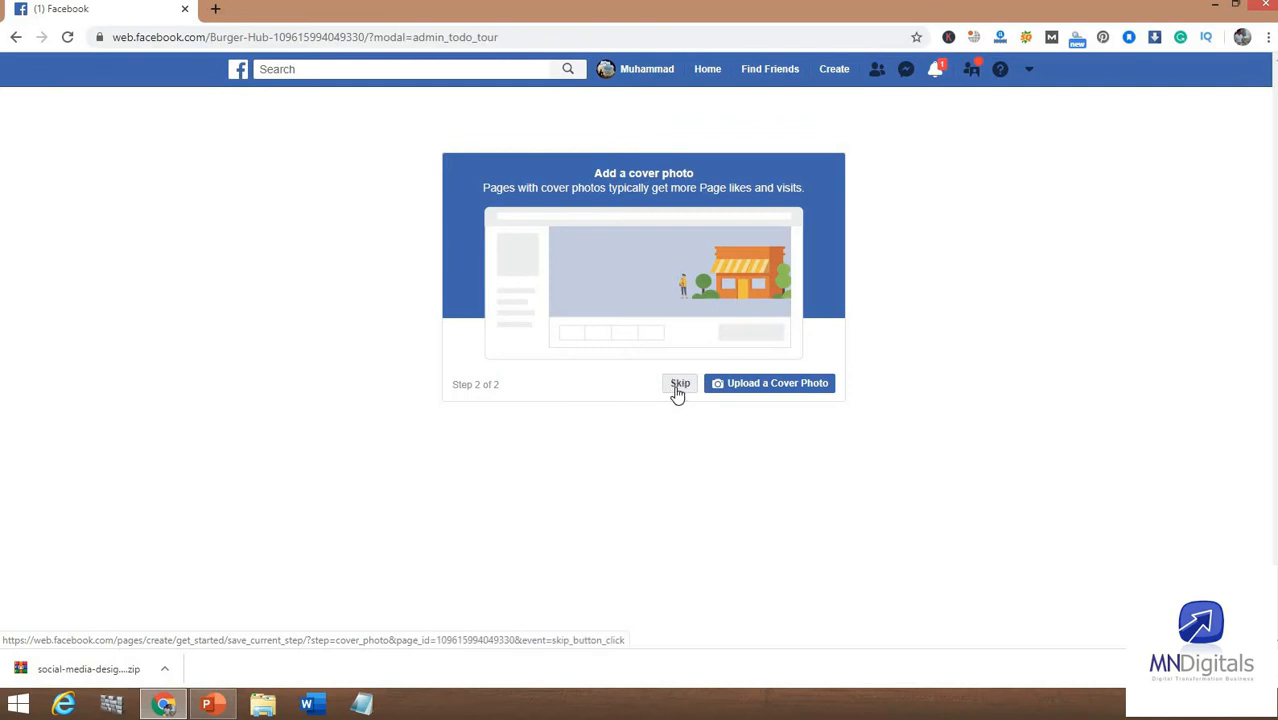
pyautogui.click(679, 388)
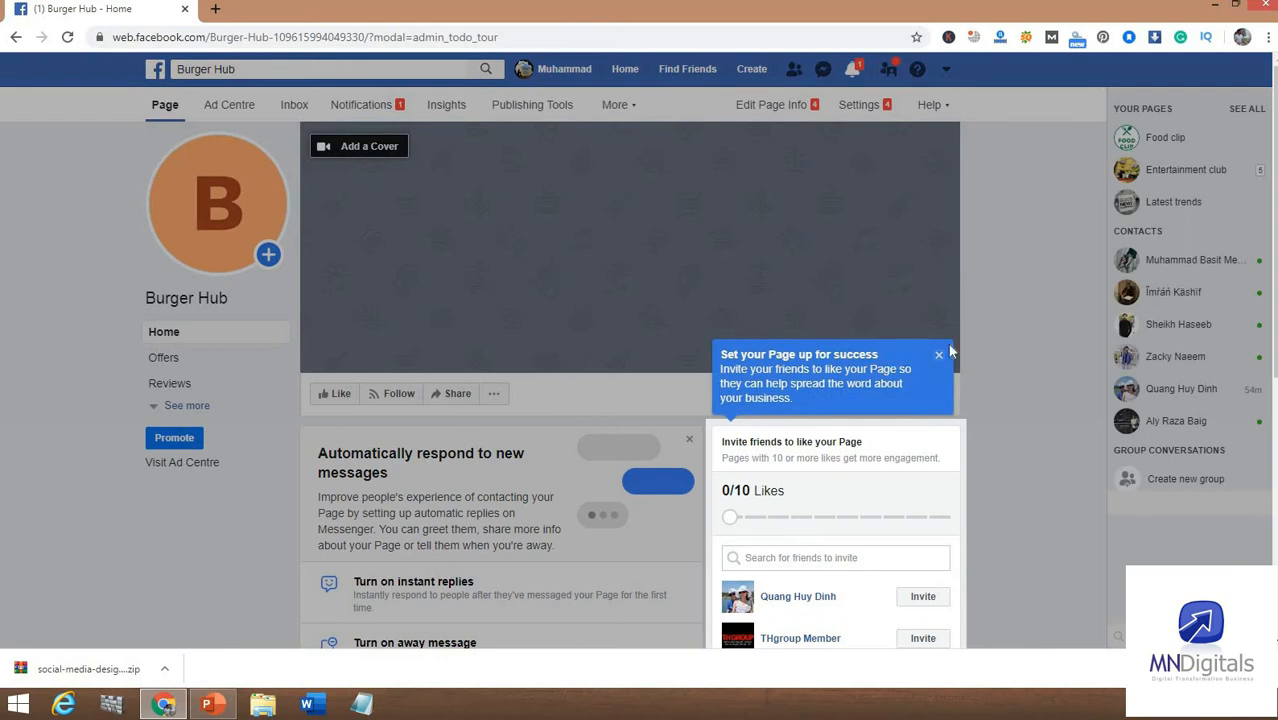
pyautogui.click(939, 356)
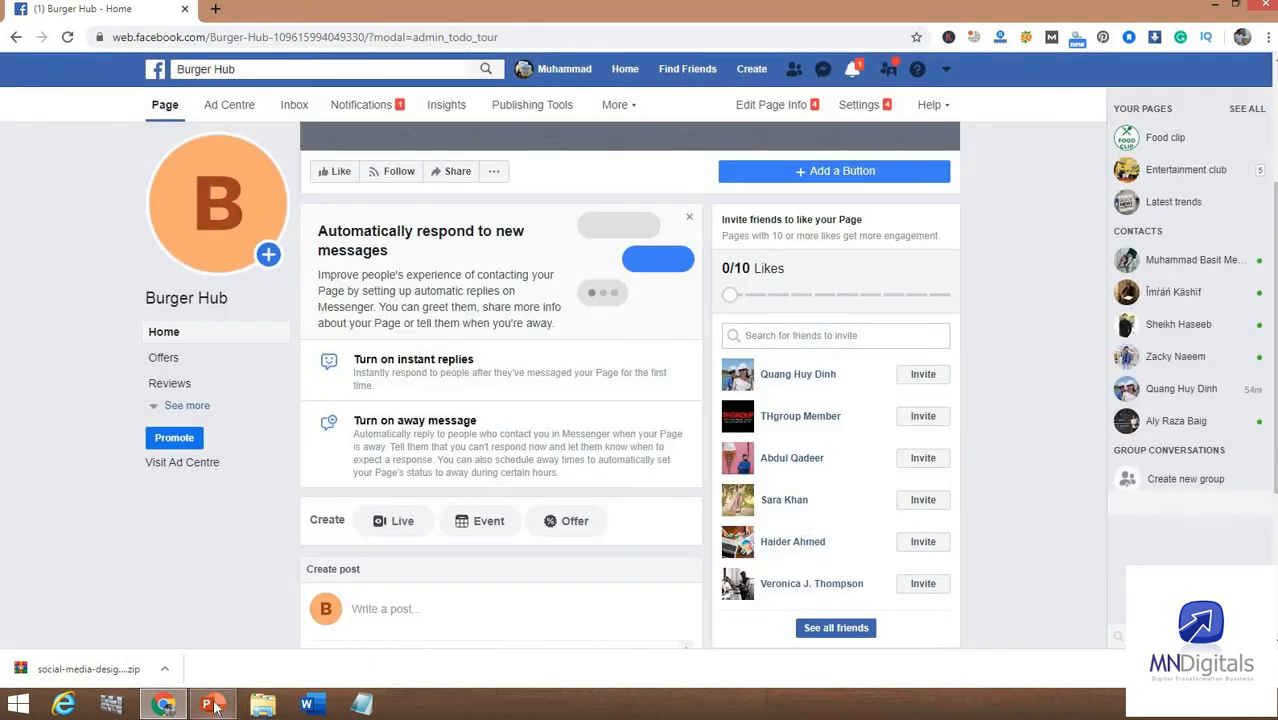
# Step: Switch to the PowerPoint slide show to check the topic outline, and return to the page in Chrome
pyautogui.click(215, 705)
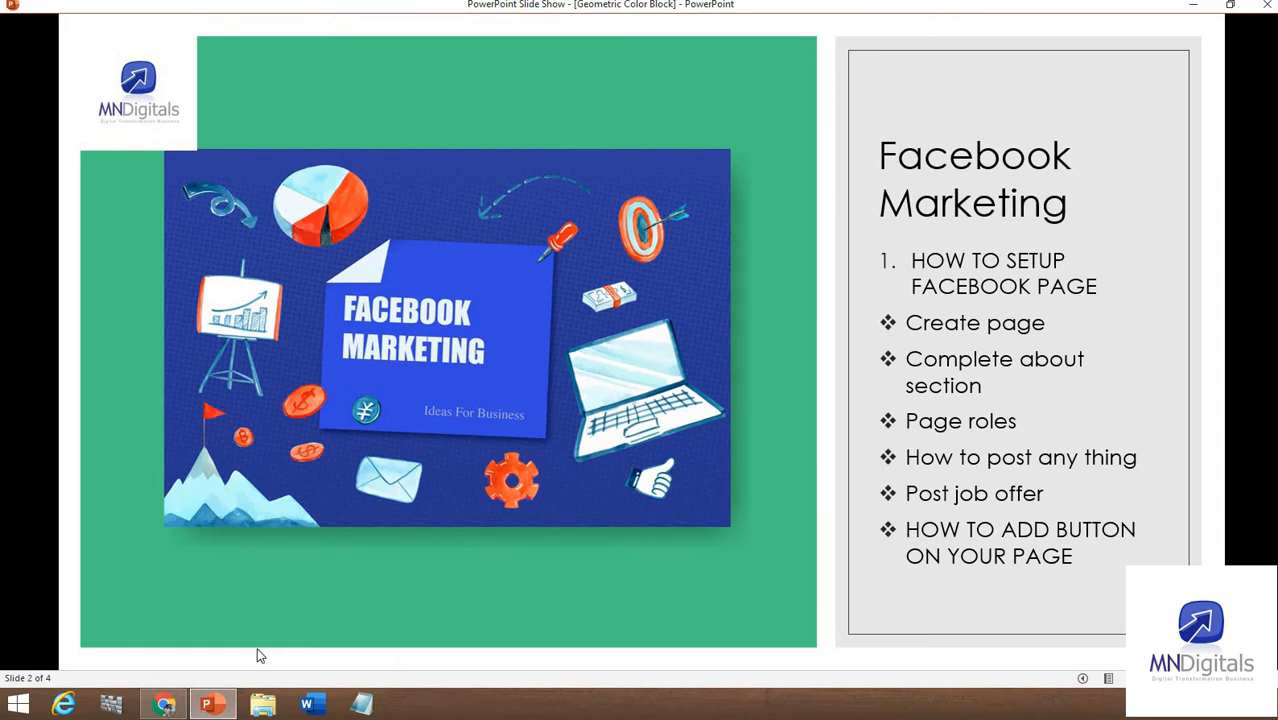
pyautogui.click(165, 706)
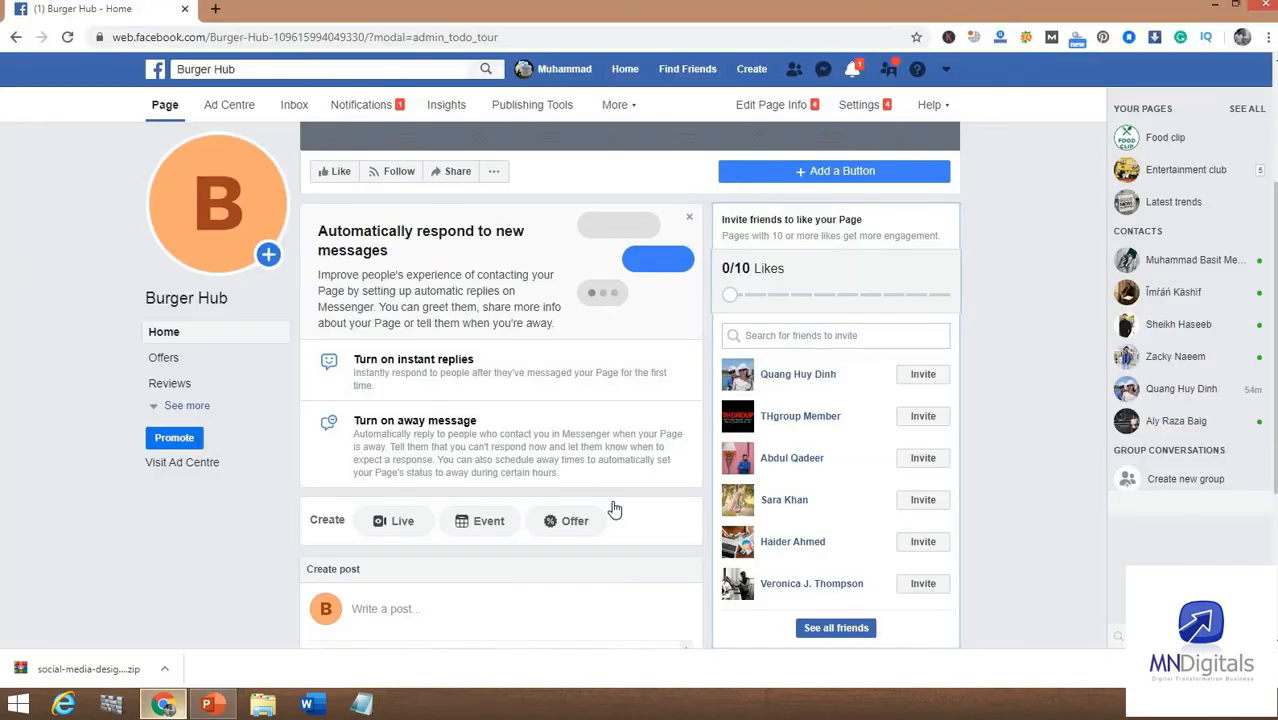
# Step: Open the About section of the Burger Hub page and look over its general and business information
pyautogui.click(188, 407)
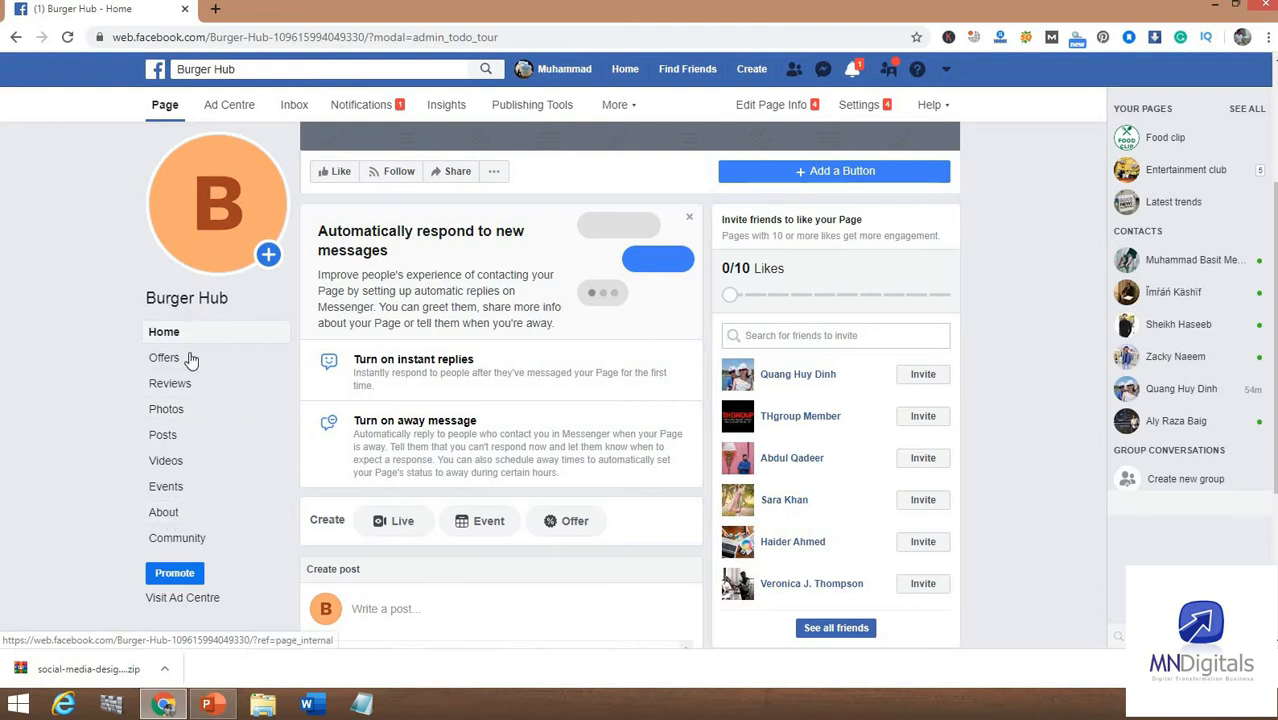
pyautogui.click(184, 514)
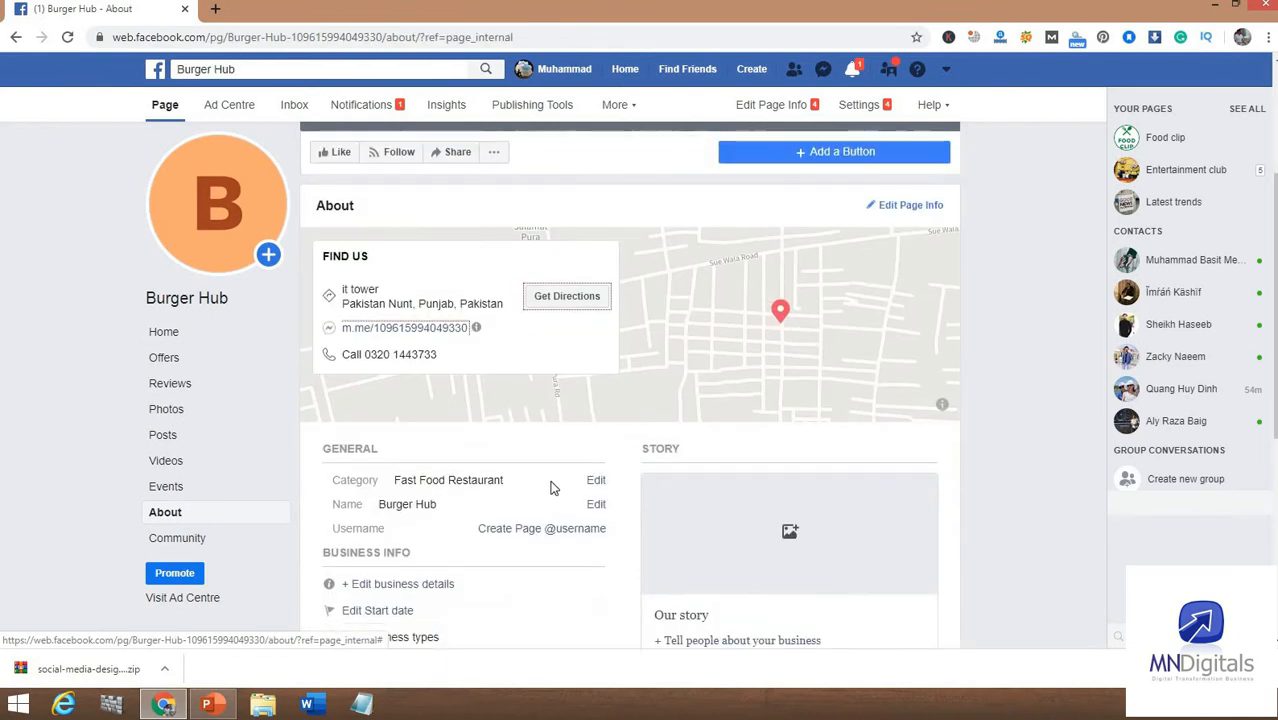
pyautogui.scroll(-3, 557, 490)
pyautogui.scroll(2, 435, 483)
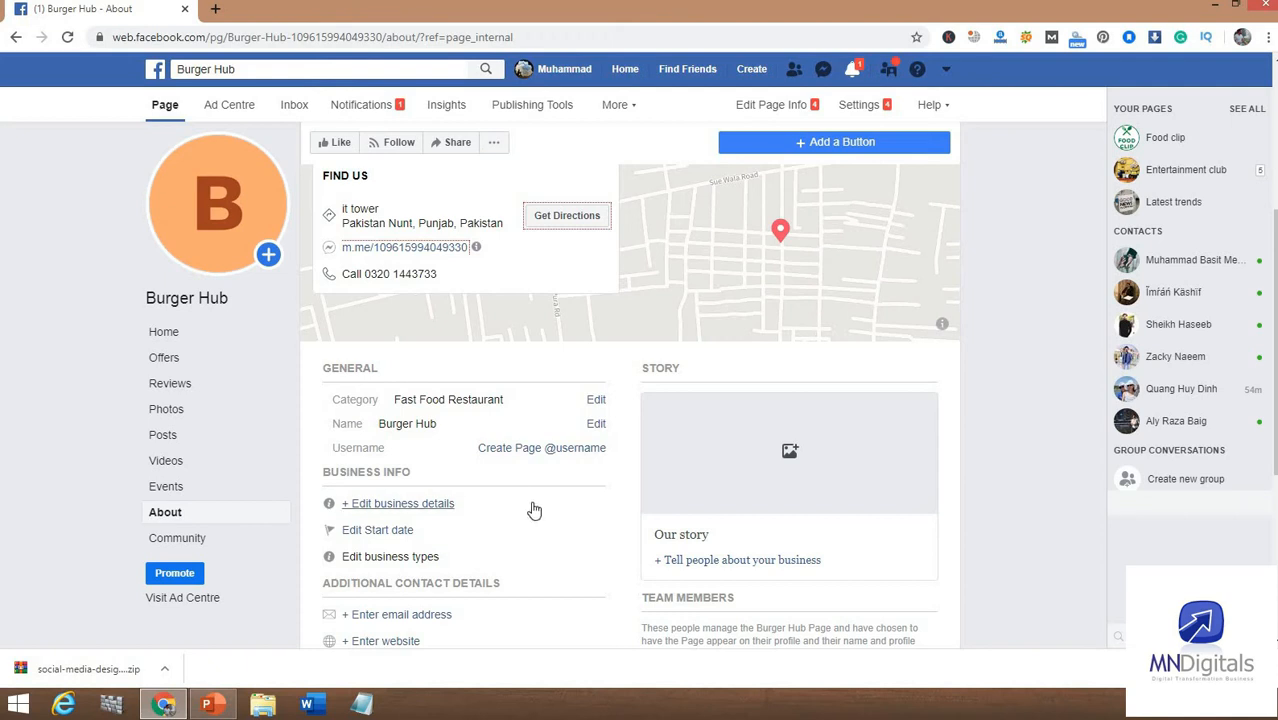
# Step: Examine the start date type options in the business info and close the dialog without saving
pyautogui.click(385, 533)
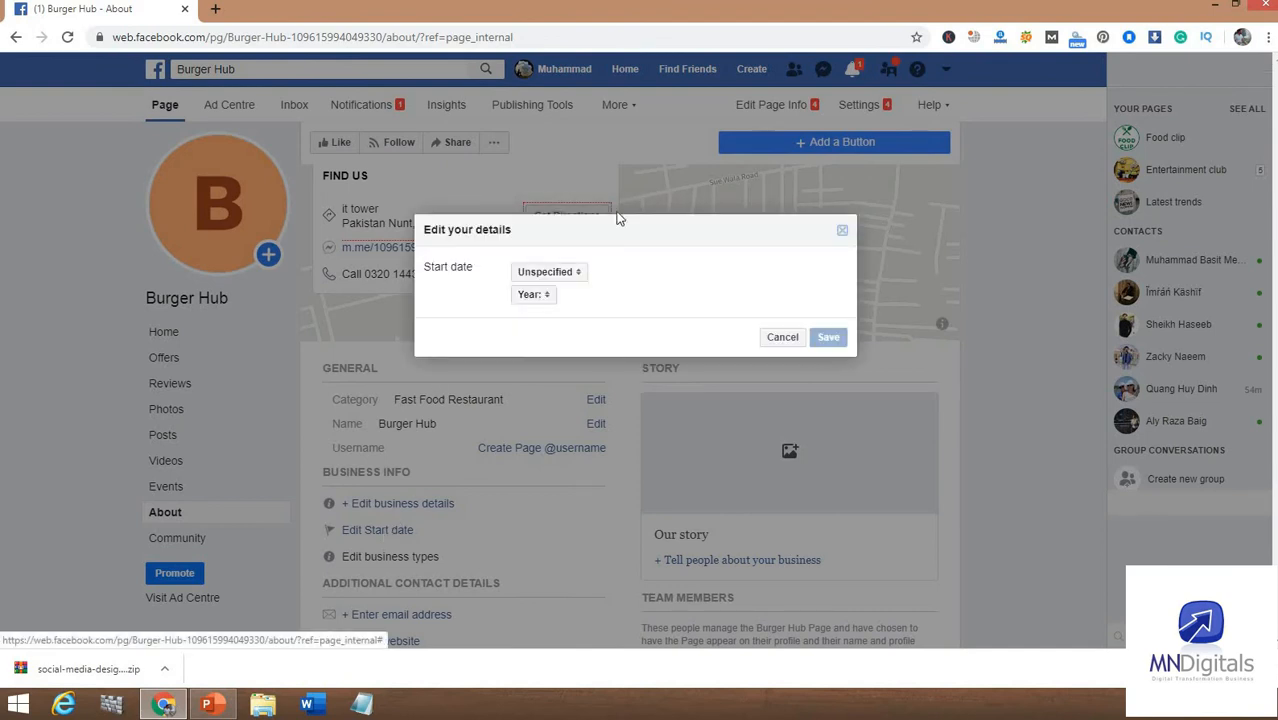
pyautogui.click(578, 276)
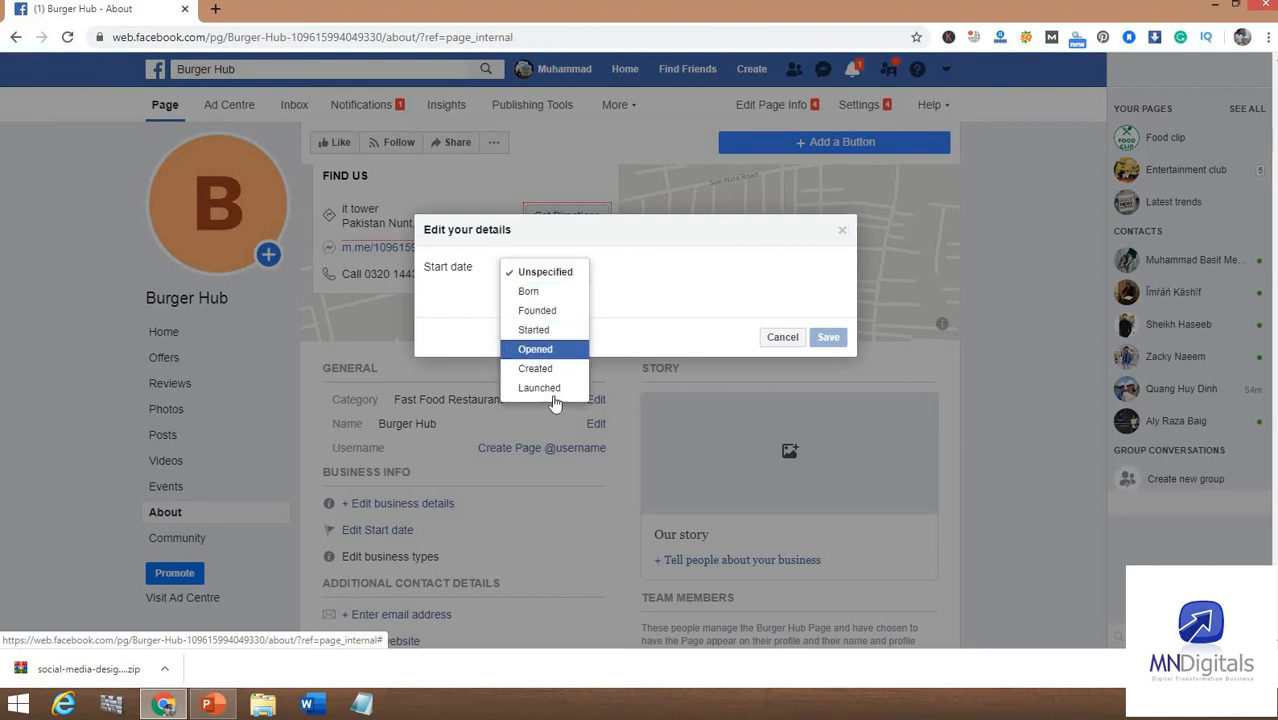
pyautogui.click(645, 283)
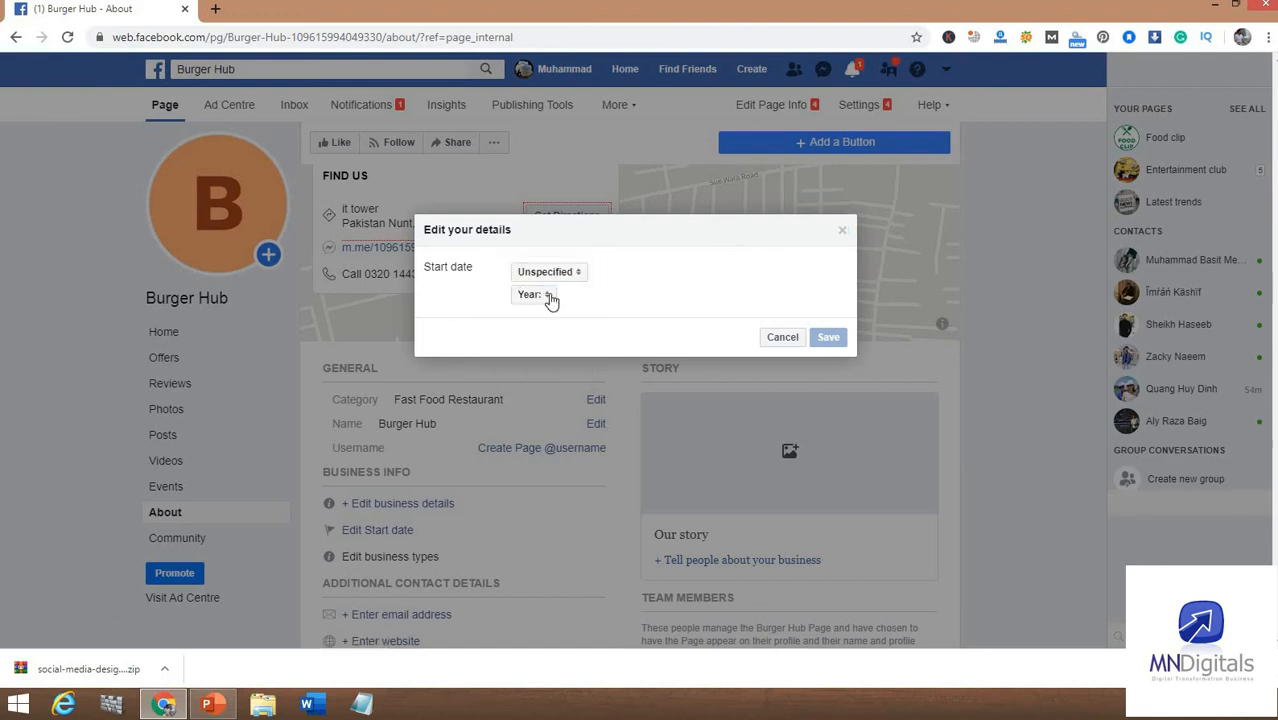
pyautogui.click(549, 298)
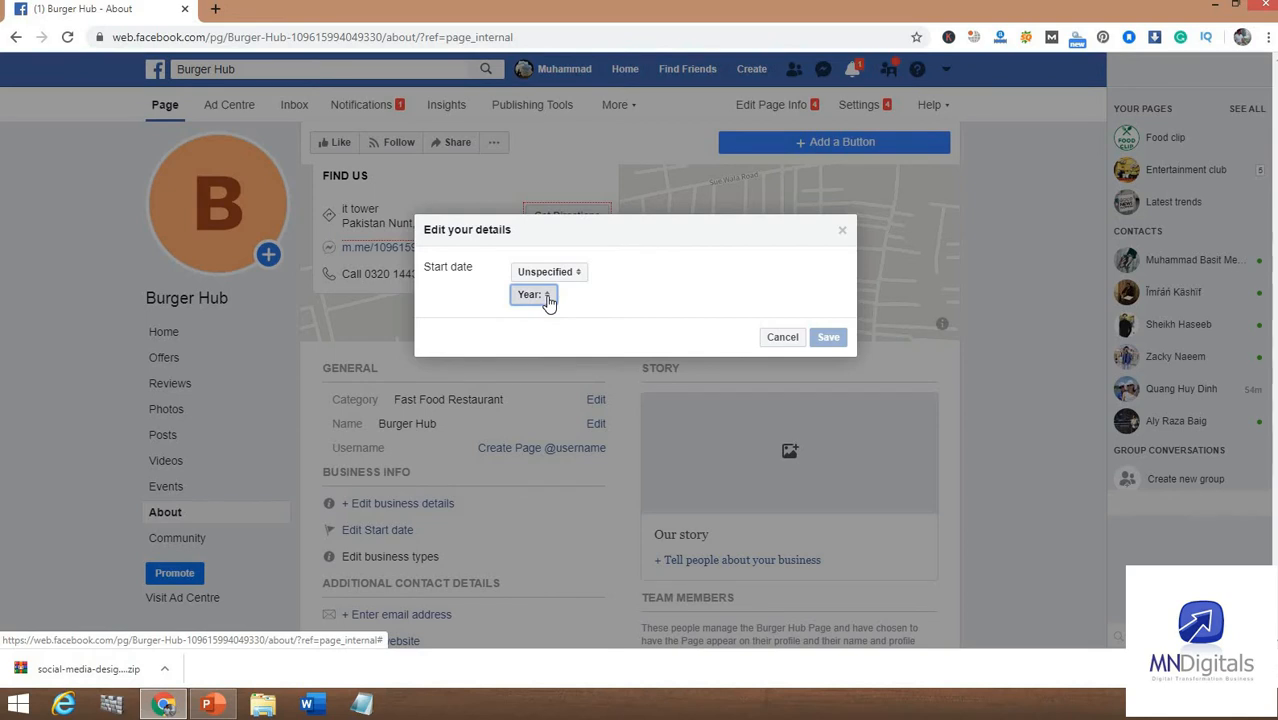
pyautogui.press('Escape')
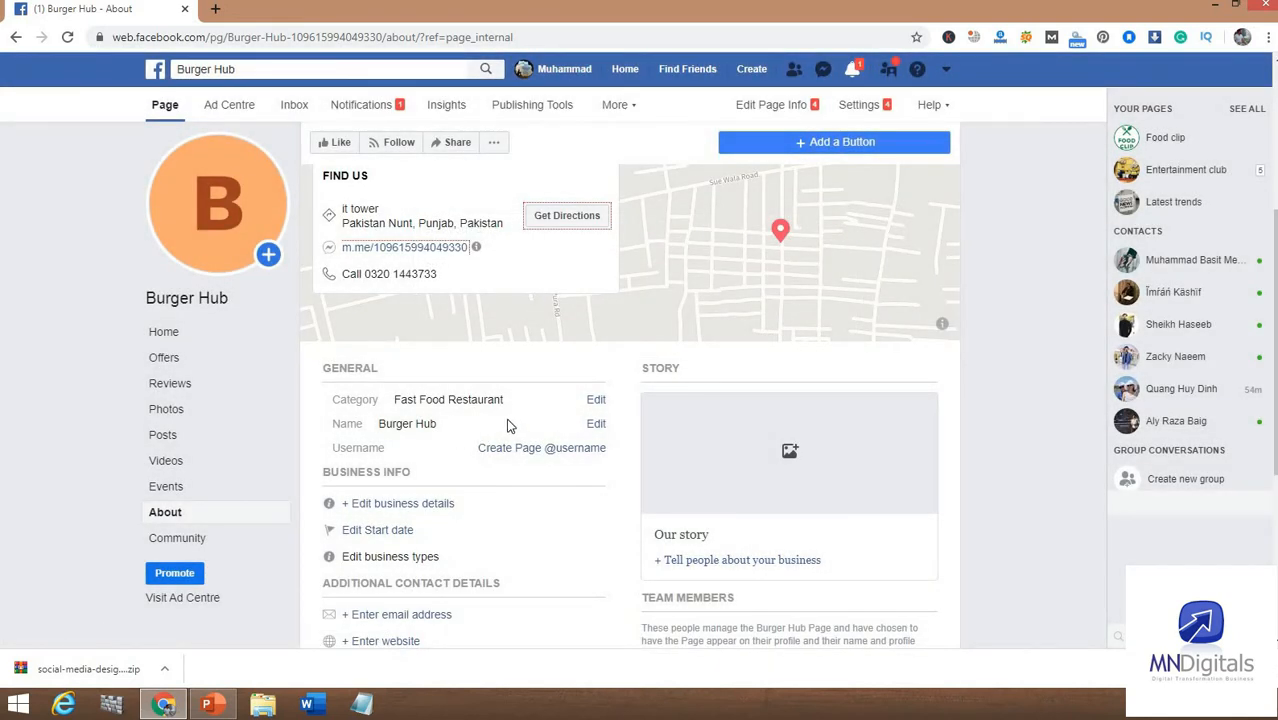
# Step: Review the additional contact details and more info fields in the rest of the About section
pyautogui.scroll(-2, 449, 560)
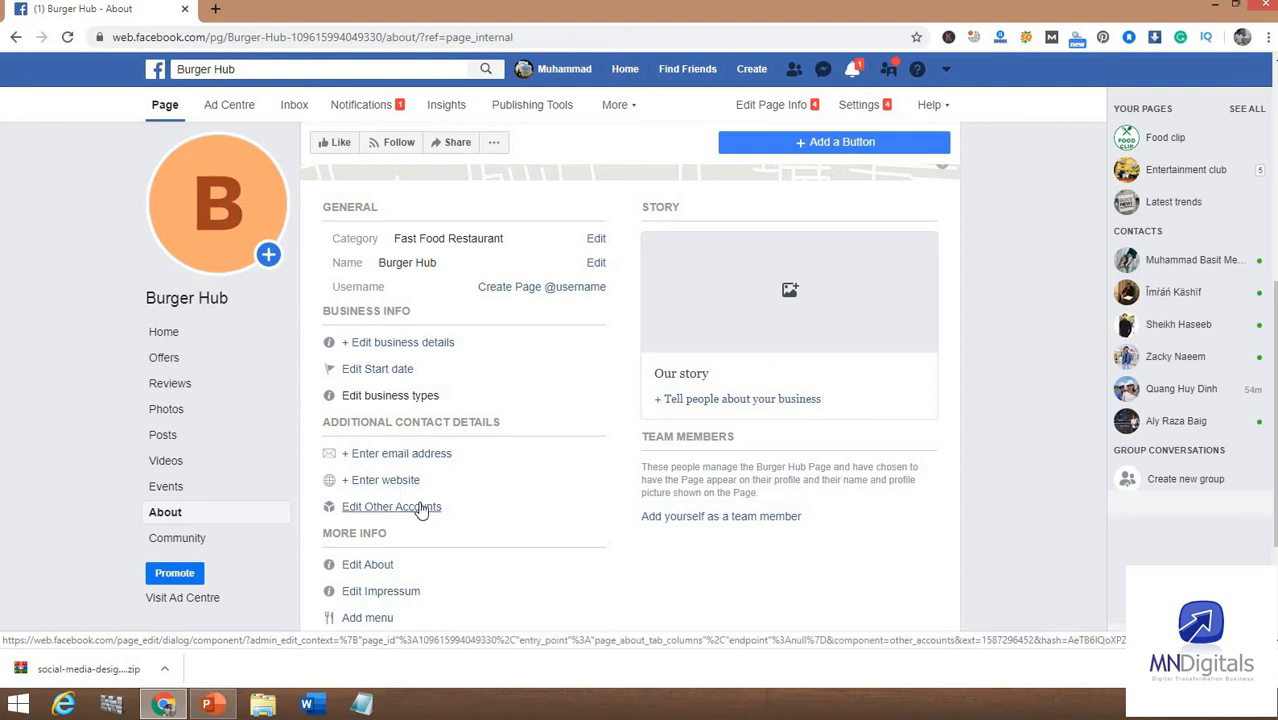
pyautogui.scroll(-2, 390, 520)
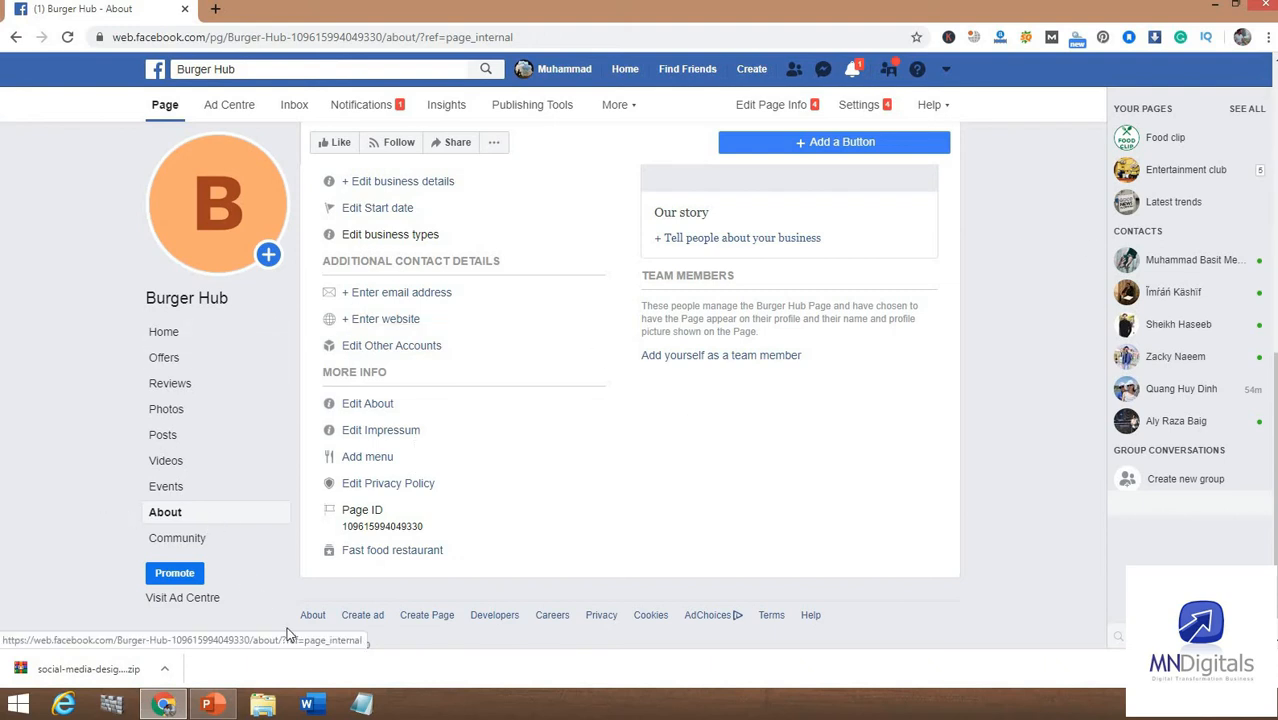
# Step: Open the Page roles settings of the Burger Hub page and review the new role form and the existing roles
pyautogui.moveTo(209, 707)
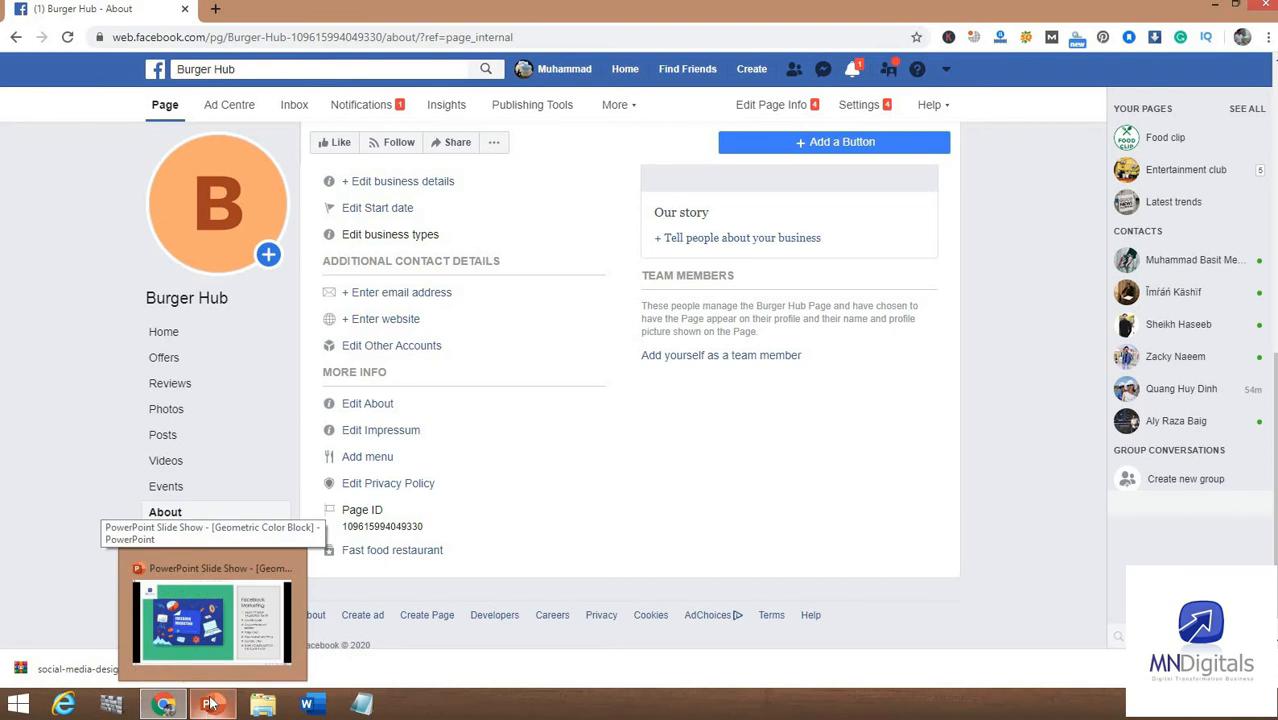
pyautogui.moveTo(213, 655)
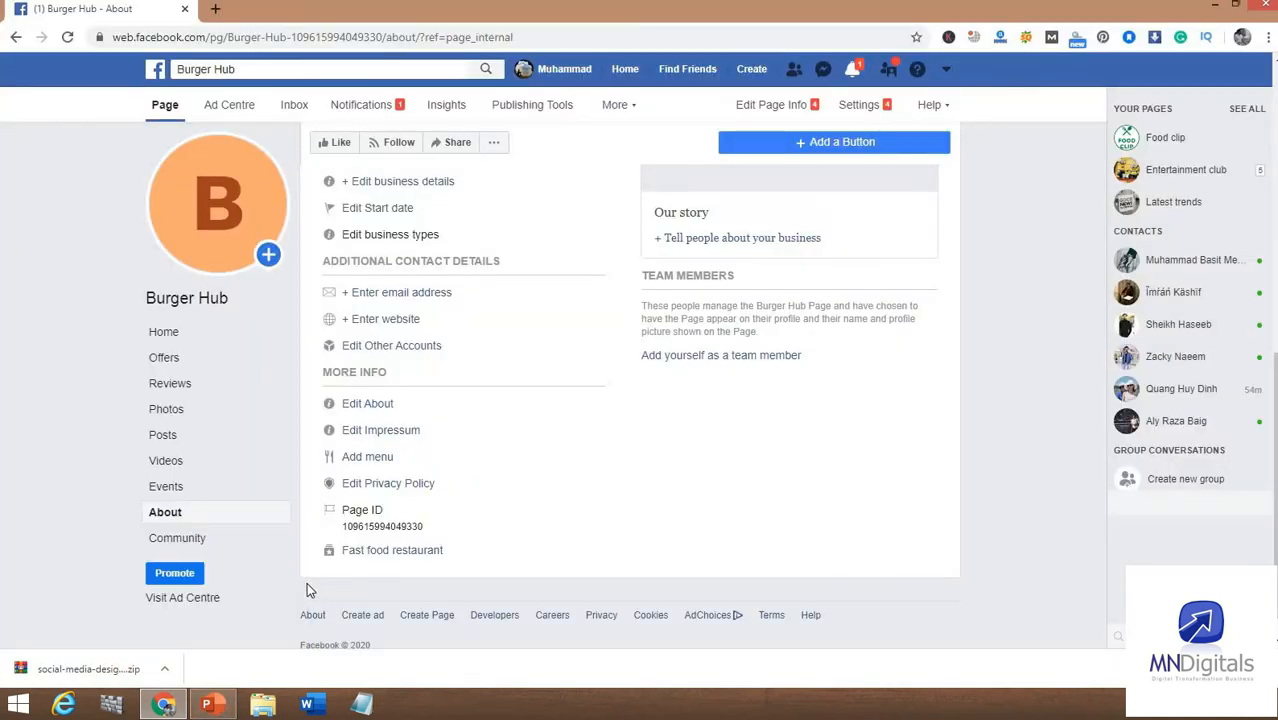
pyautogui.scroll(6, 586, 478)
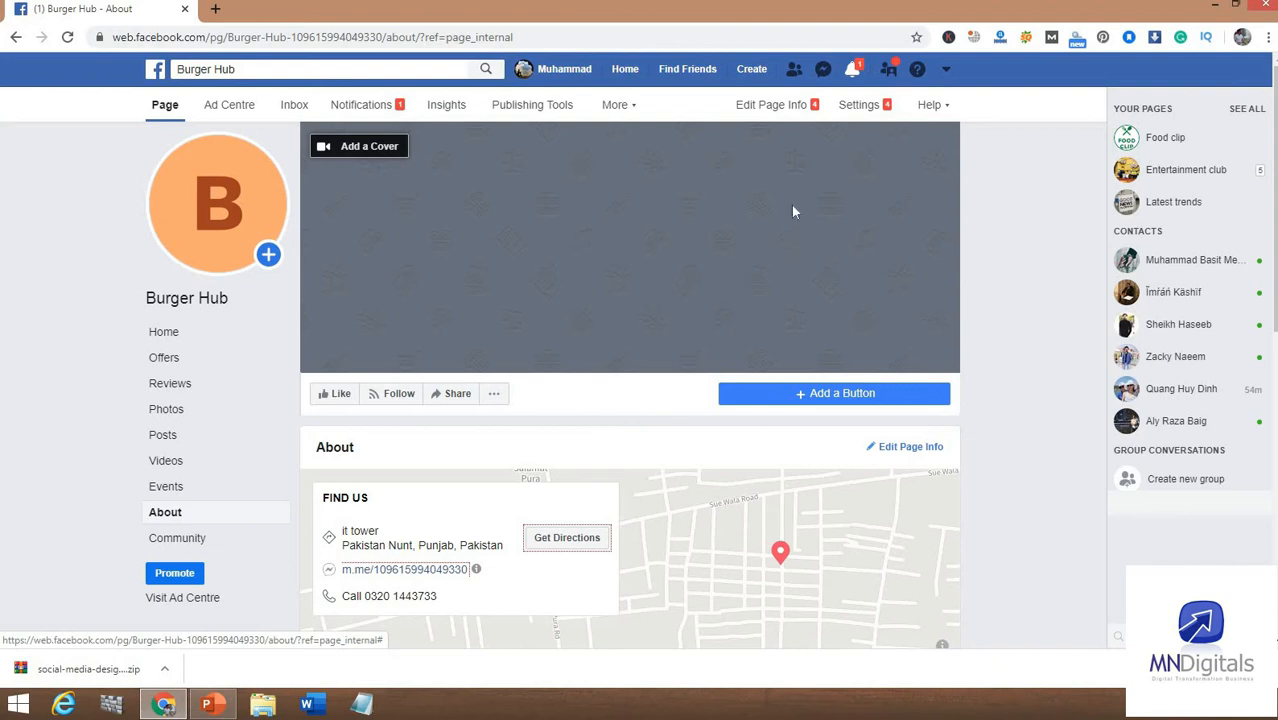
pyautogui.click(853, 107)
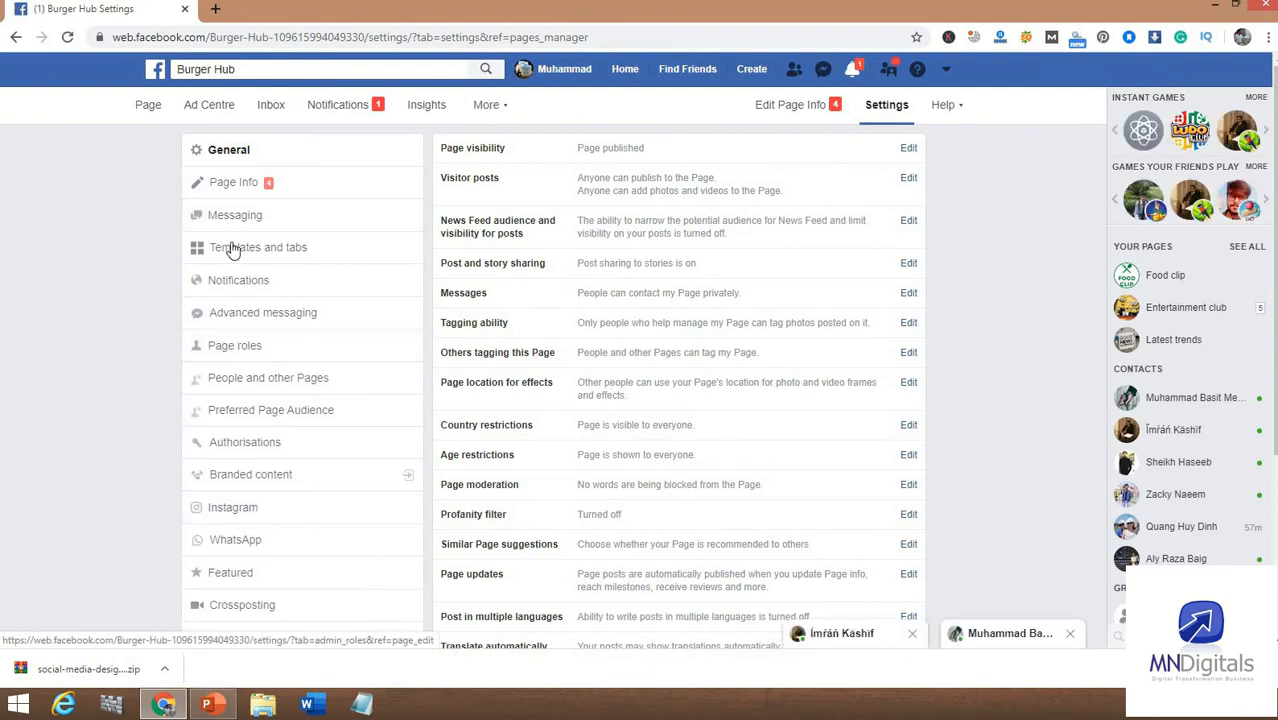
pyautogui.click(245, 353)
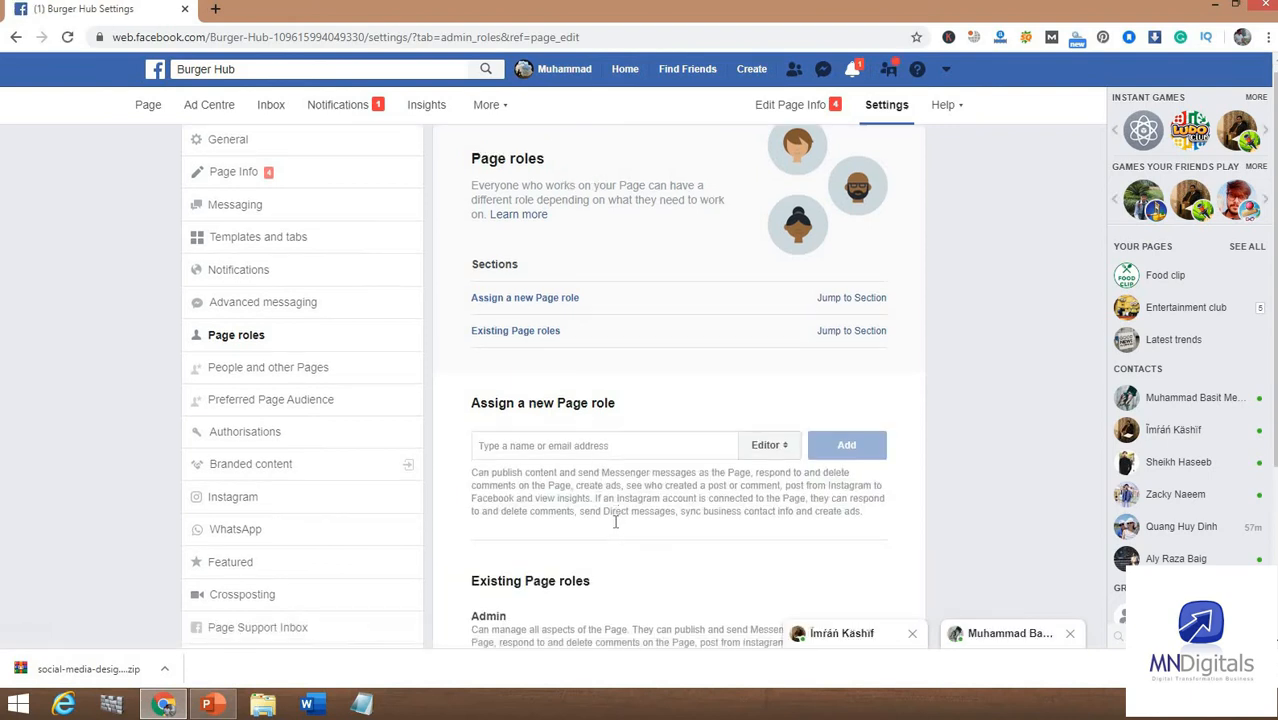
pyautogui.scroll(-3, 580, 515)
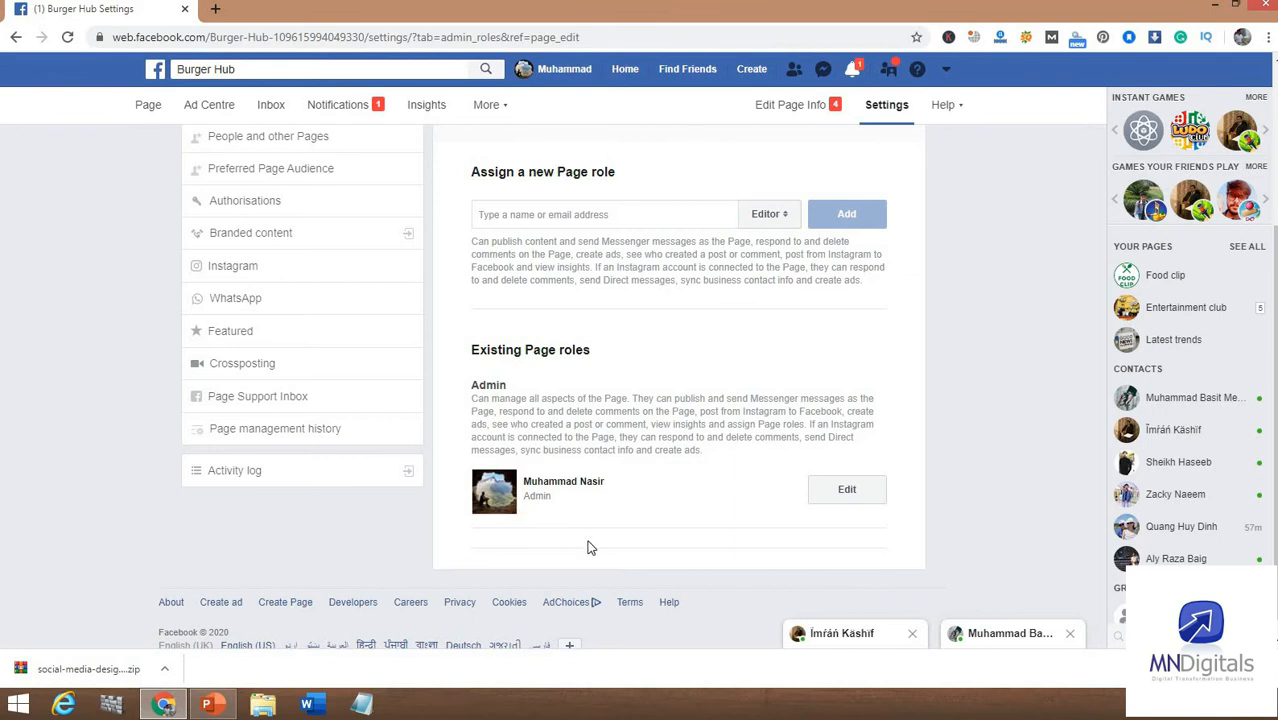
# Step: Search for a friend by name in the new Page role form and select the matching person
pyautogui.scroll(2, 590, 545)
pyautogui.click(562, 377)
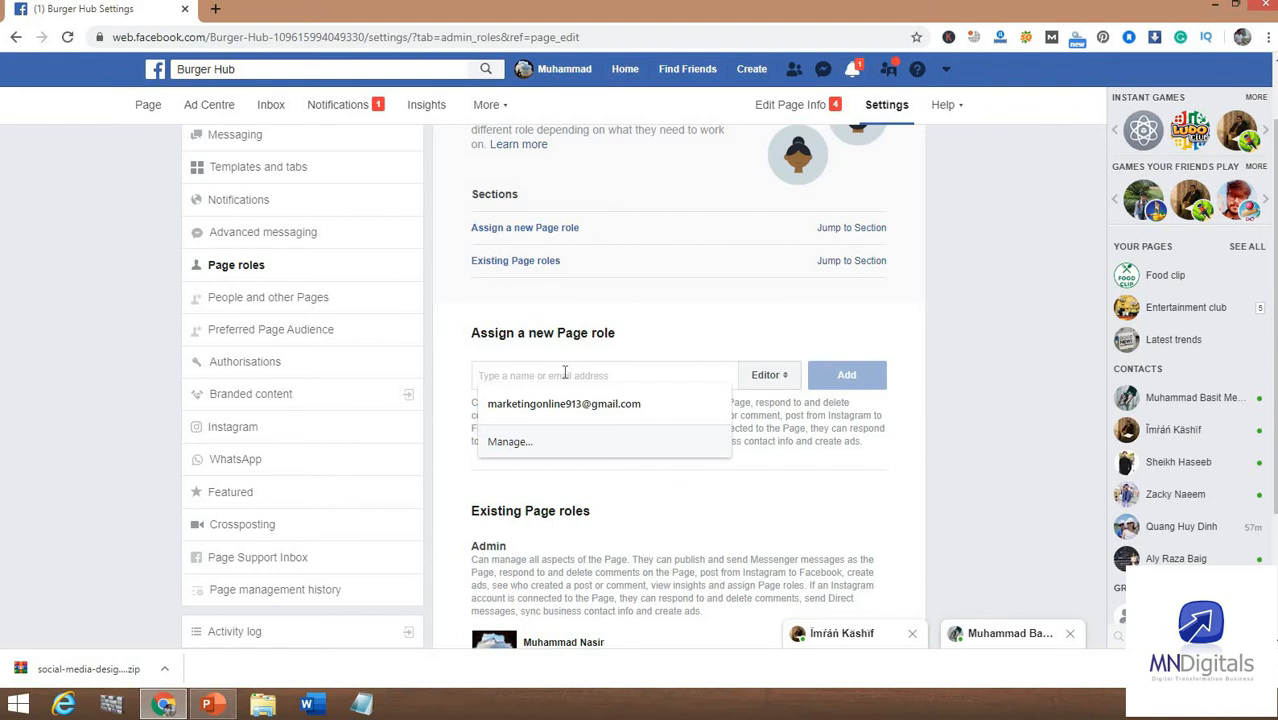
pyautogui.write('basit')
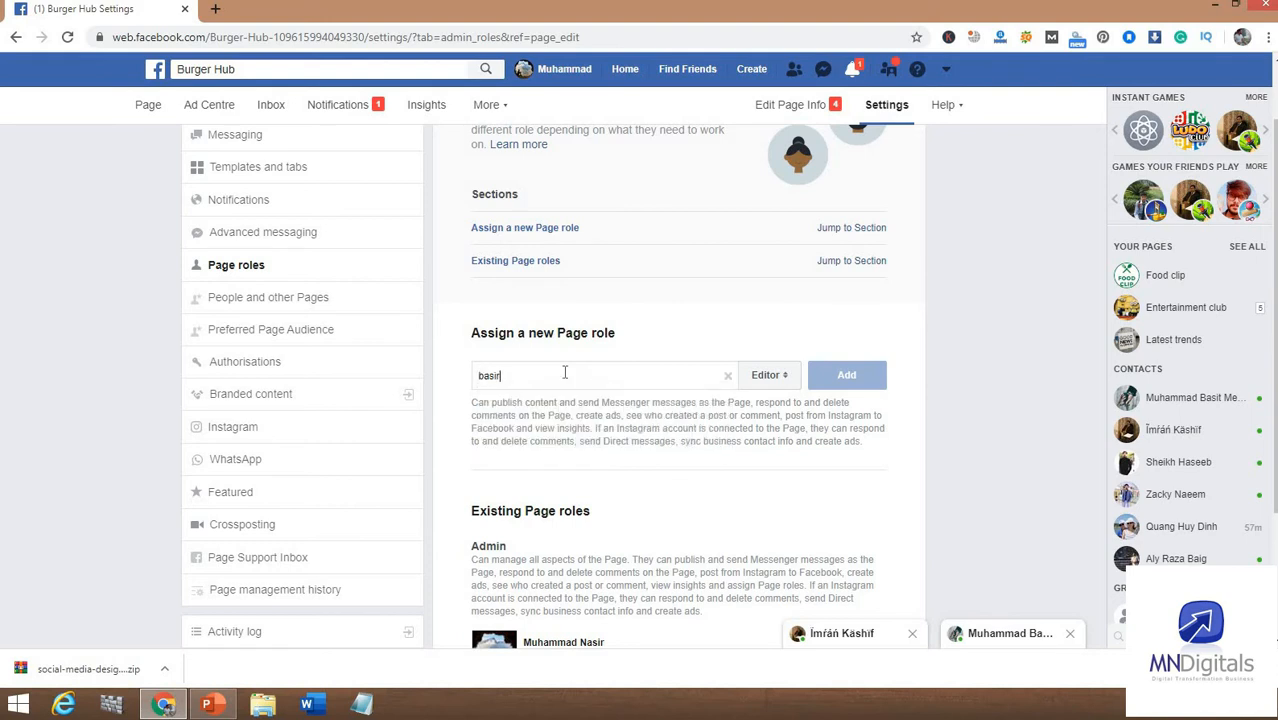
pyautogui.press('BackSpace')
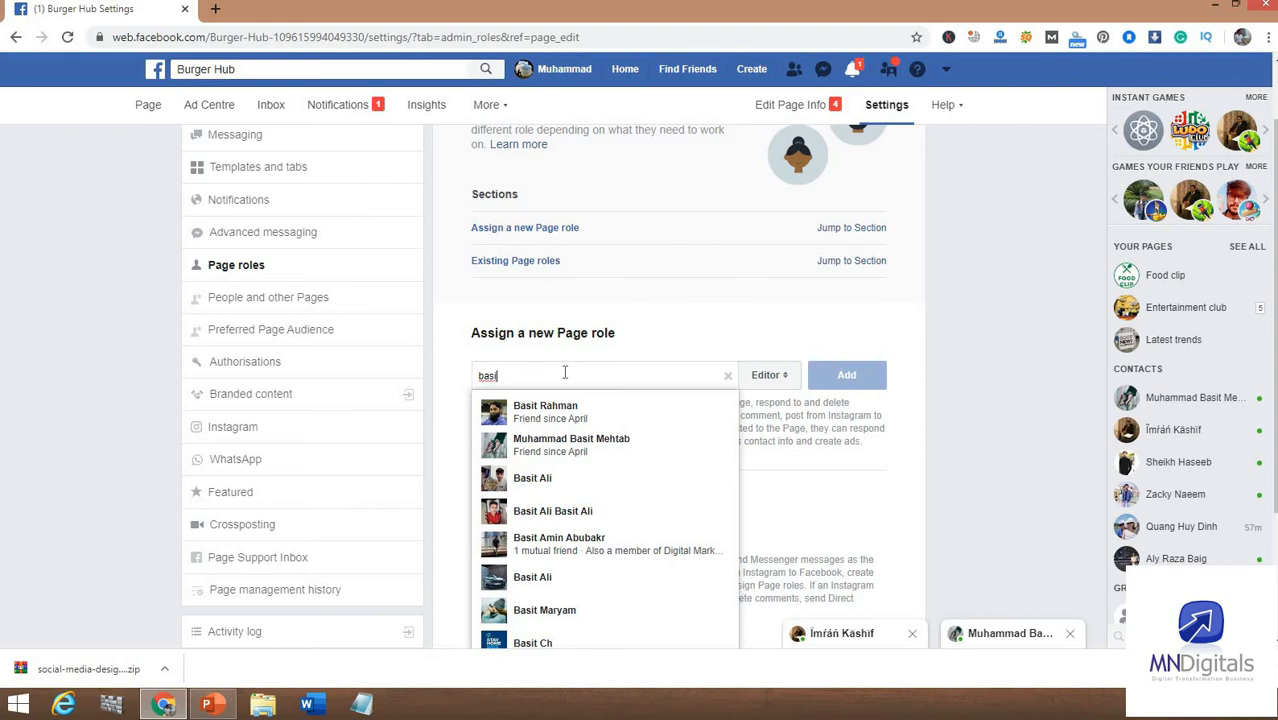
pyautogui.write('t')
pyautogui.click(568, 445)
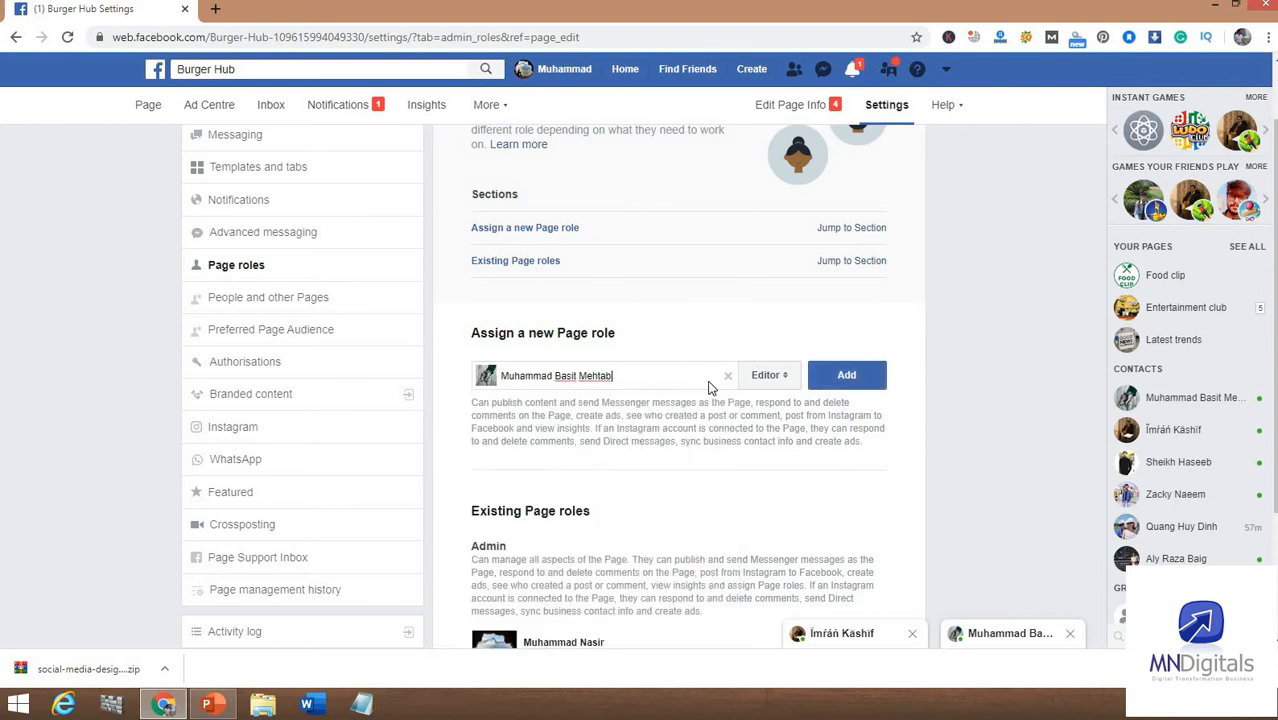
# Step: View the available role options, try to add the selected friend as Editor, and dismiss the password dialog
pyautogui.click(786, 378)
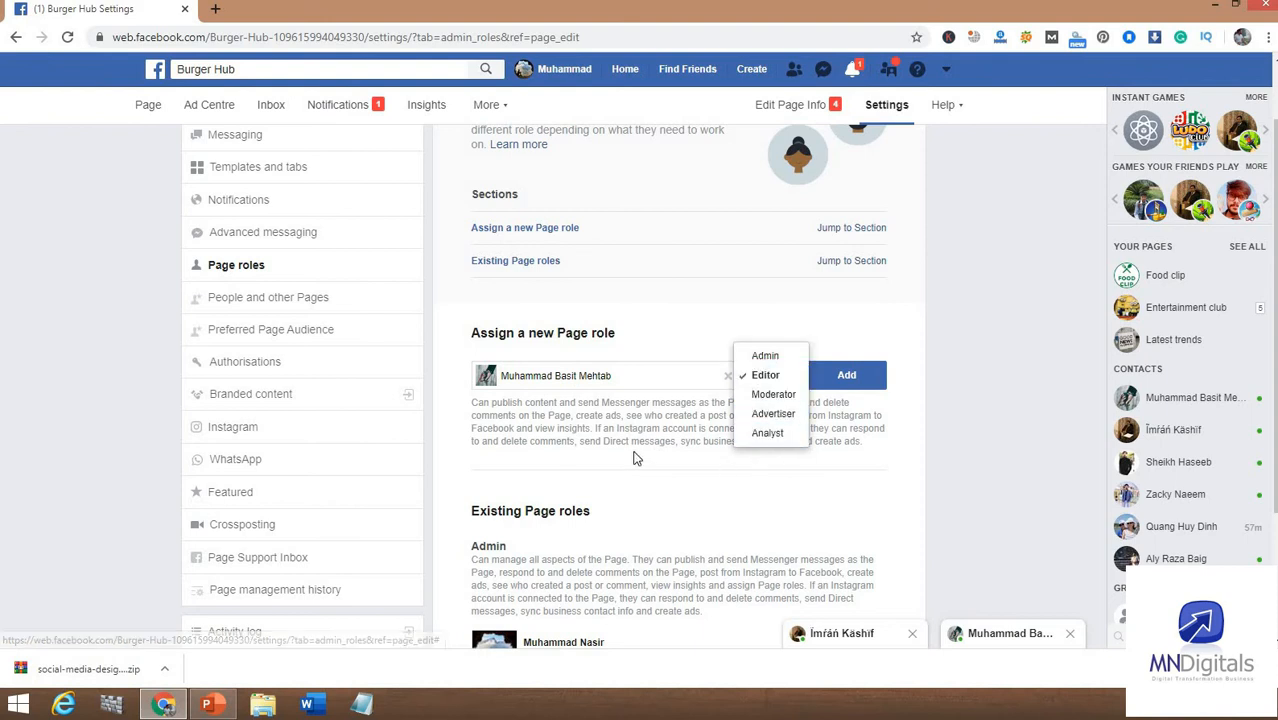
pyautogui.tripleClick(670, 390)
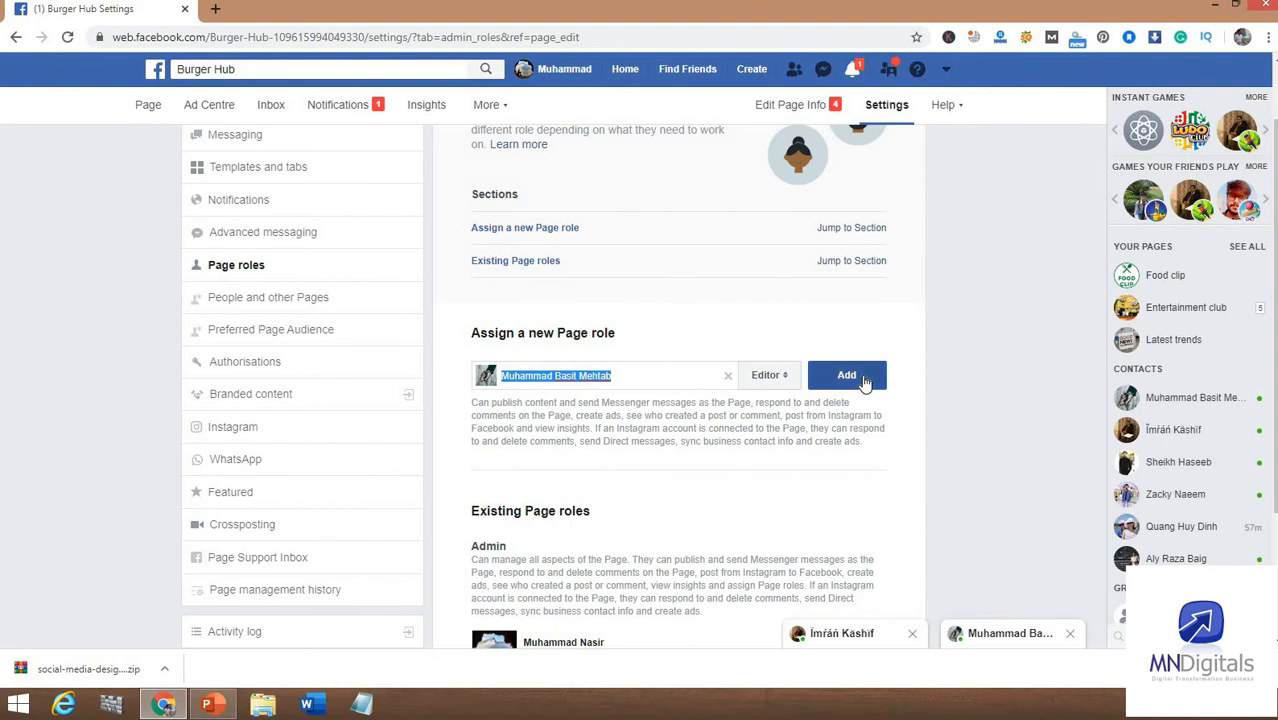
pyautogui.click(848, 376)
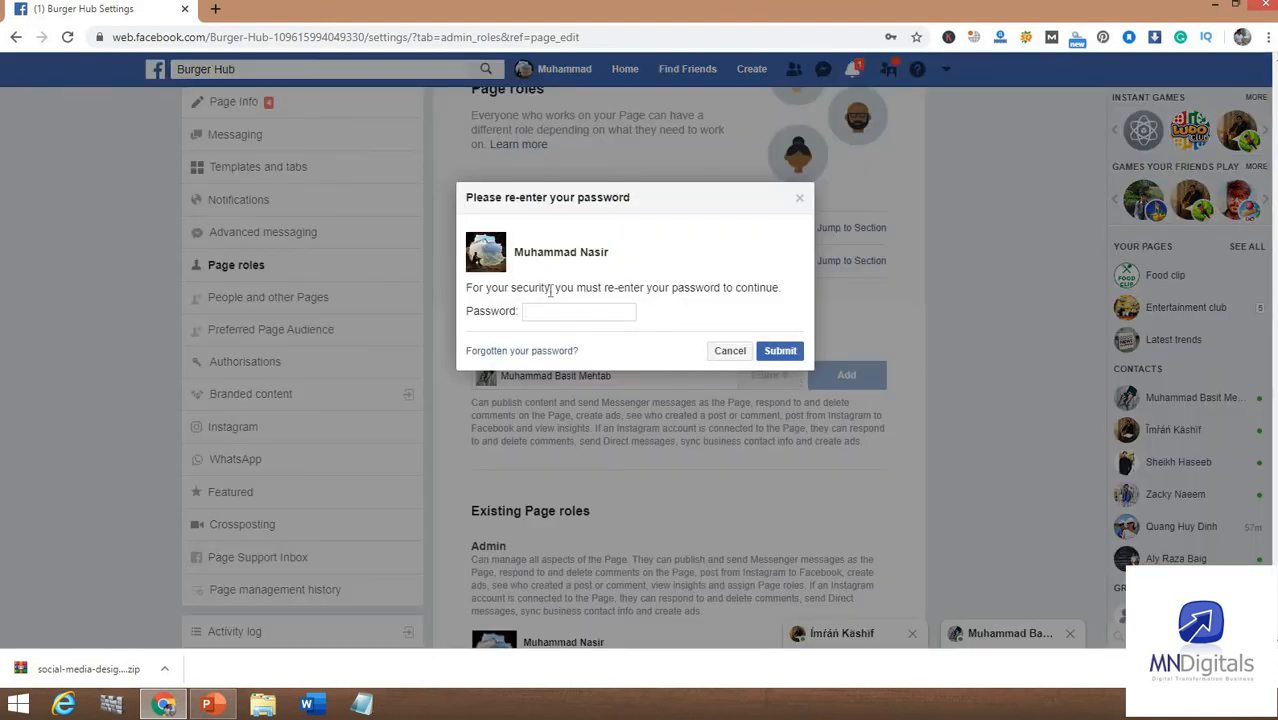
pyautogui.click(803, 203)
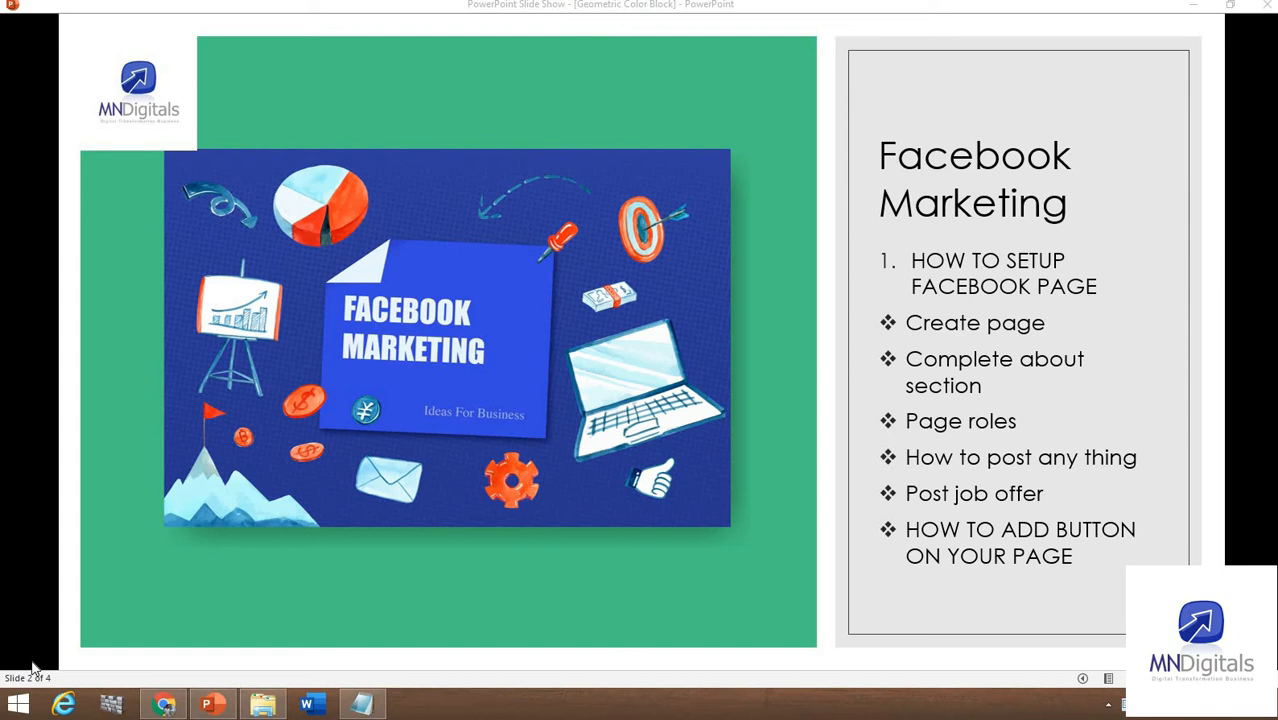
# Step: Switch back to Chrome and go to the Create post area on the Burger Hub page
pyautogui.click(163, 705)
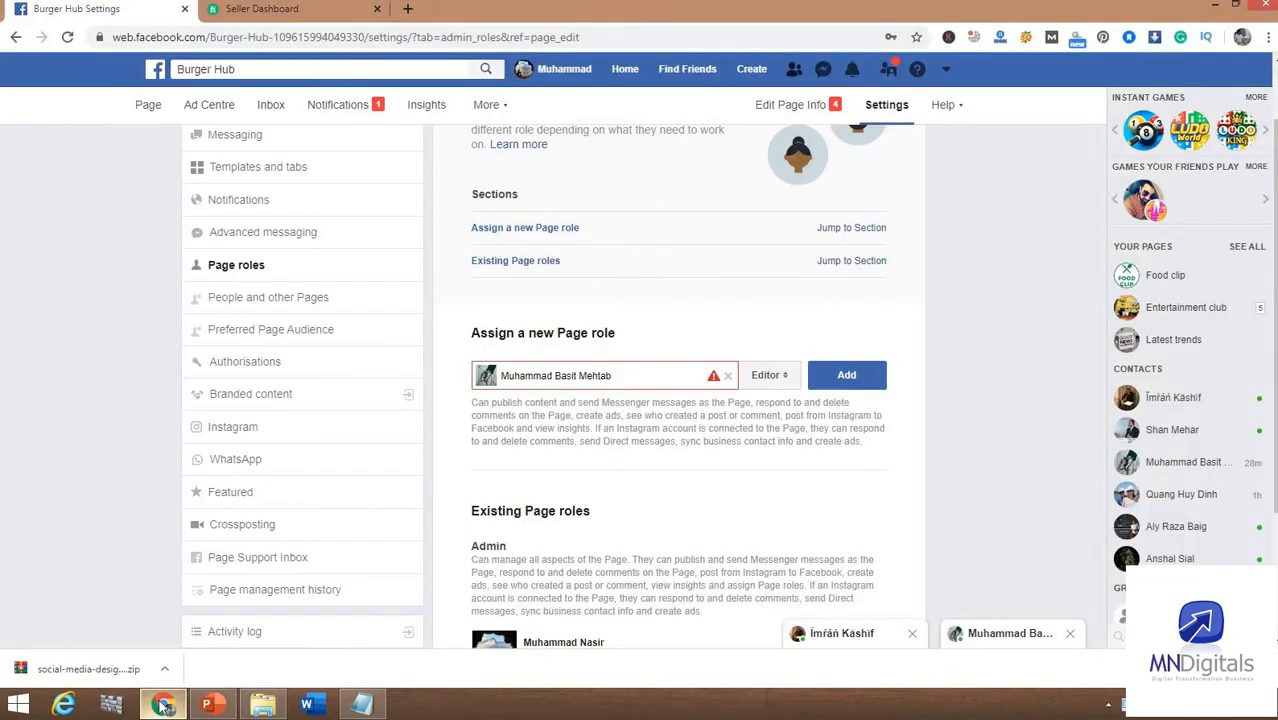
pyautogui.click(150, 113)
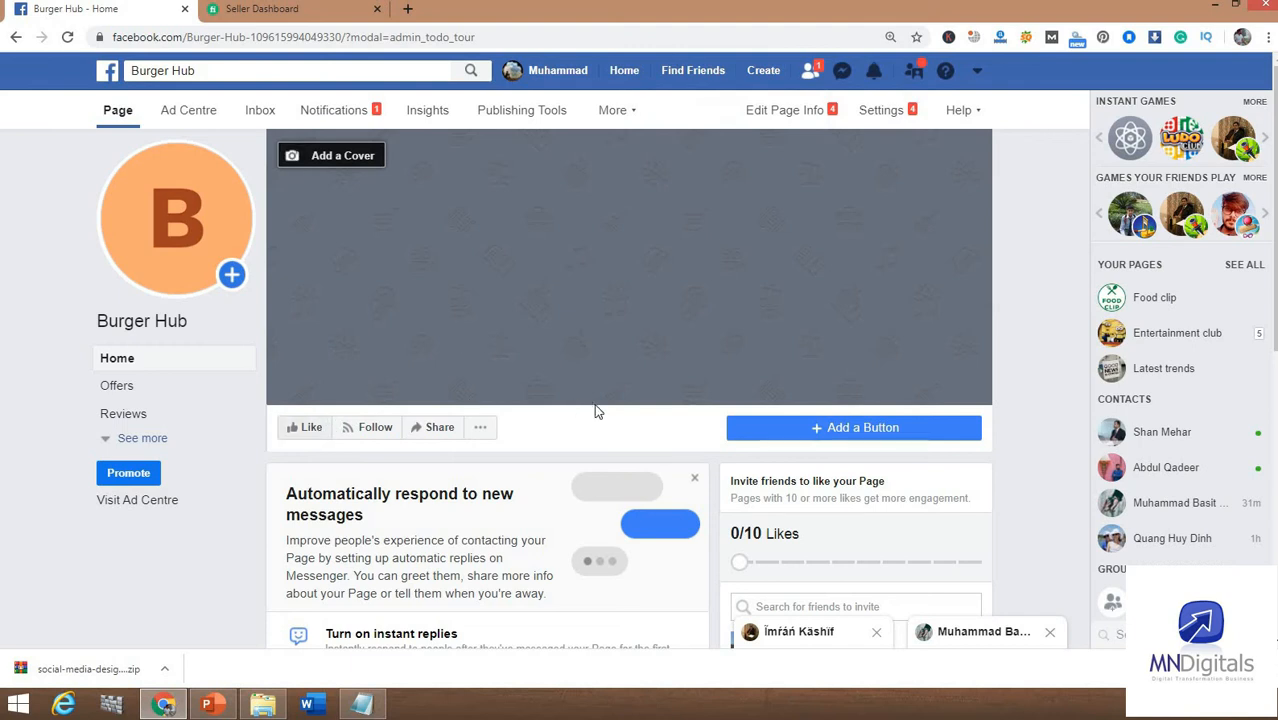
pyautogui.scroll(-4, 542, 394)
pyautogui.scroll(-2, 542, 394)
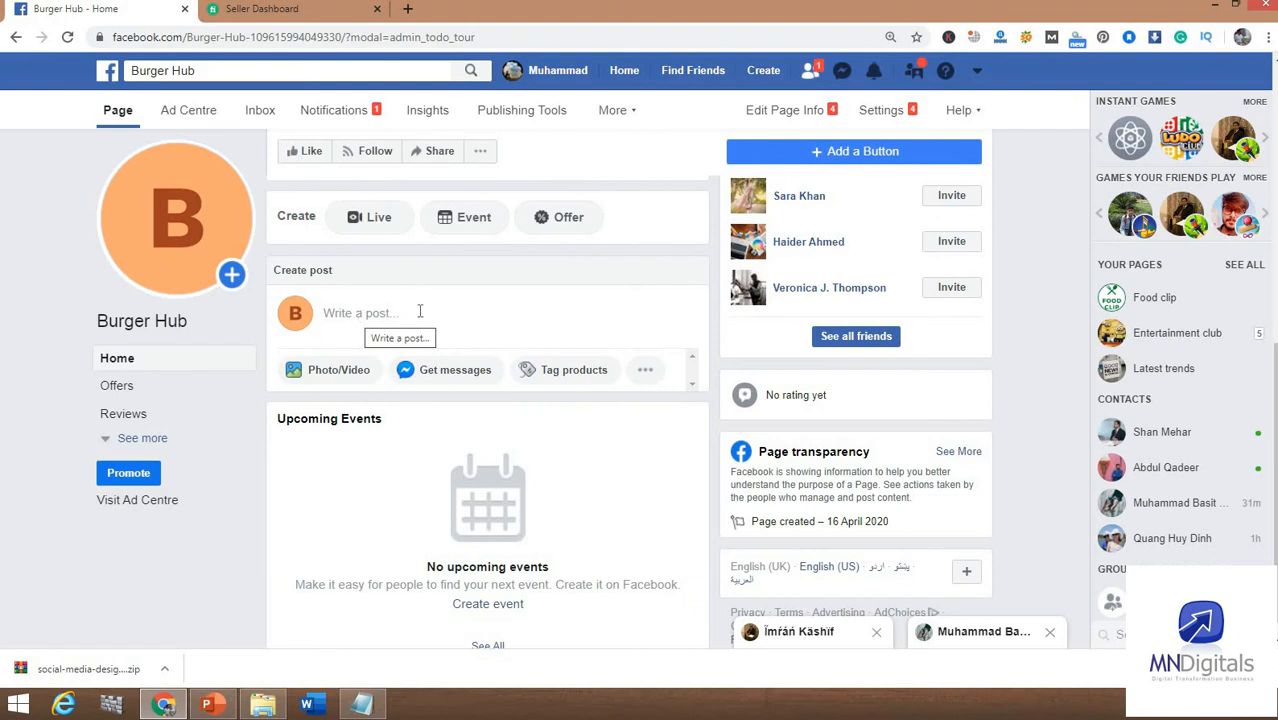
# Step: Examine the photo/video upload and the other post options in the post composer, and close it without posting
pyautogui.click(342, 369)
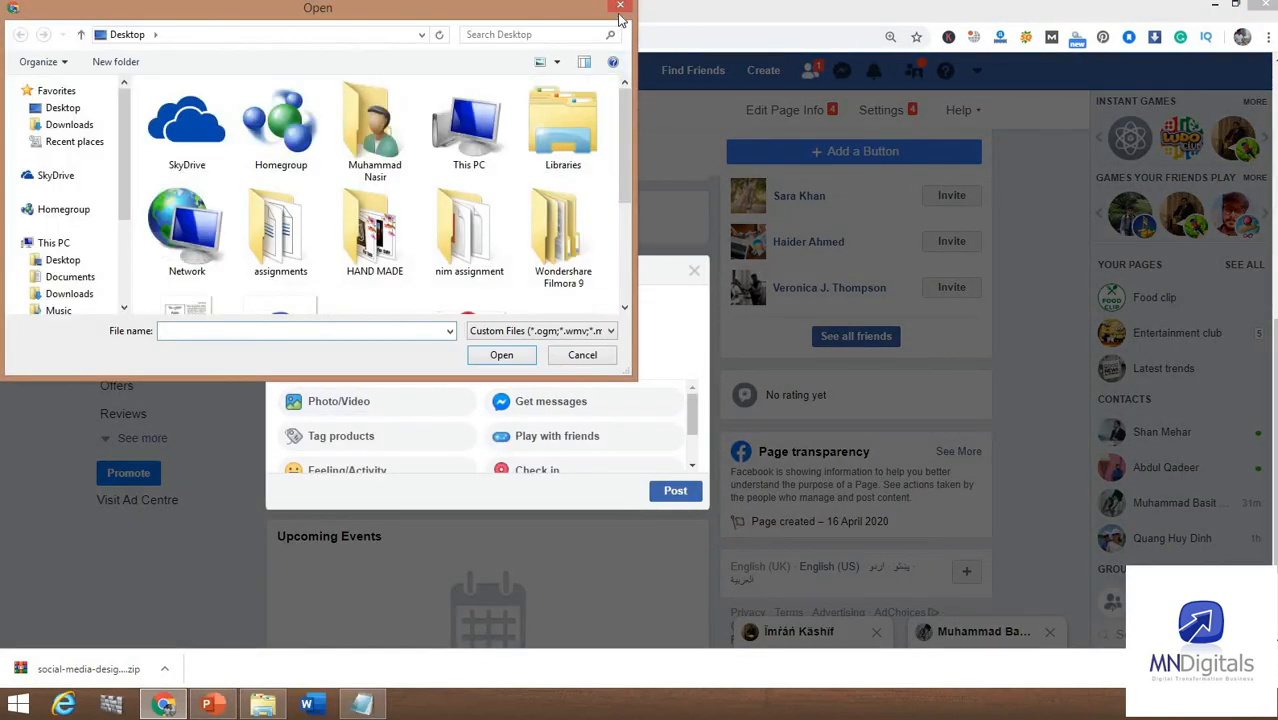
pyautogui.click(619, 8)
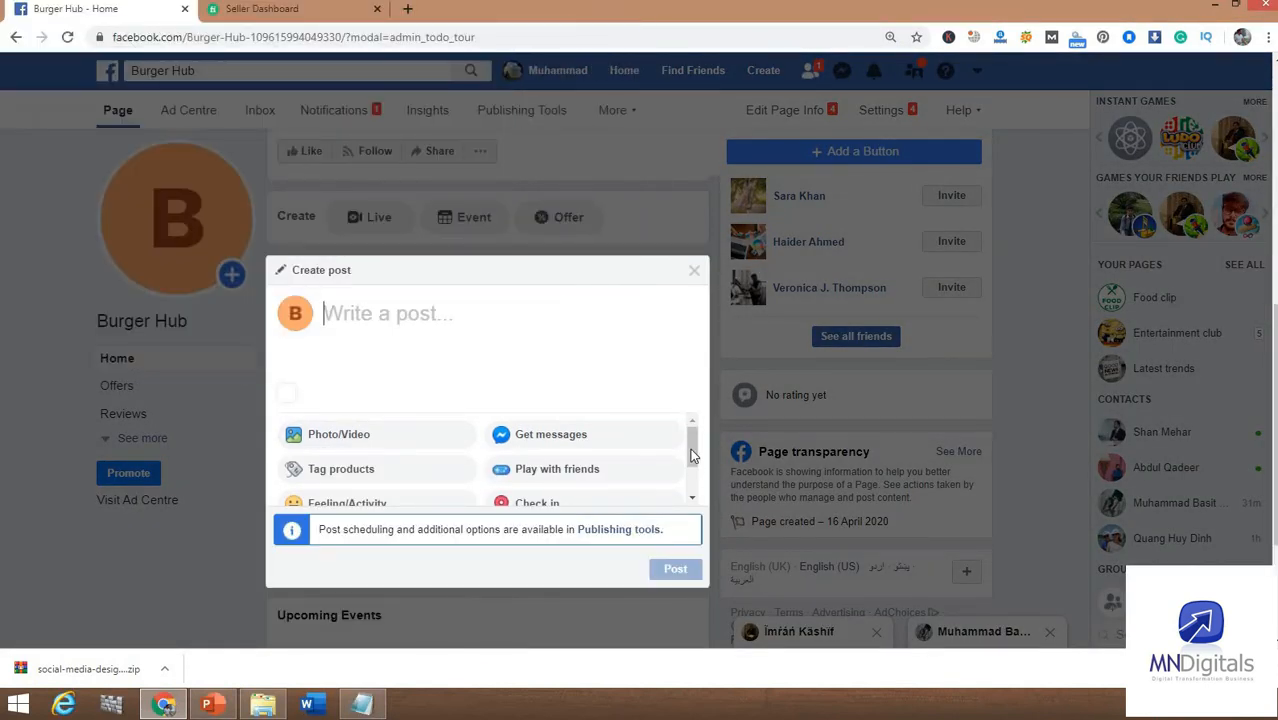
pyautogui.scroll(-1, 692, 465)
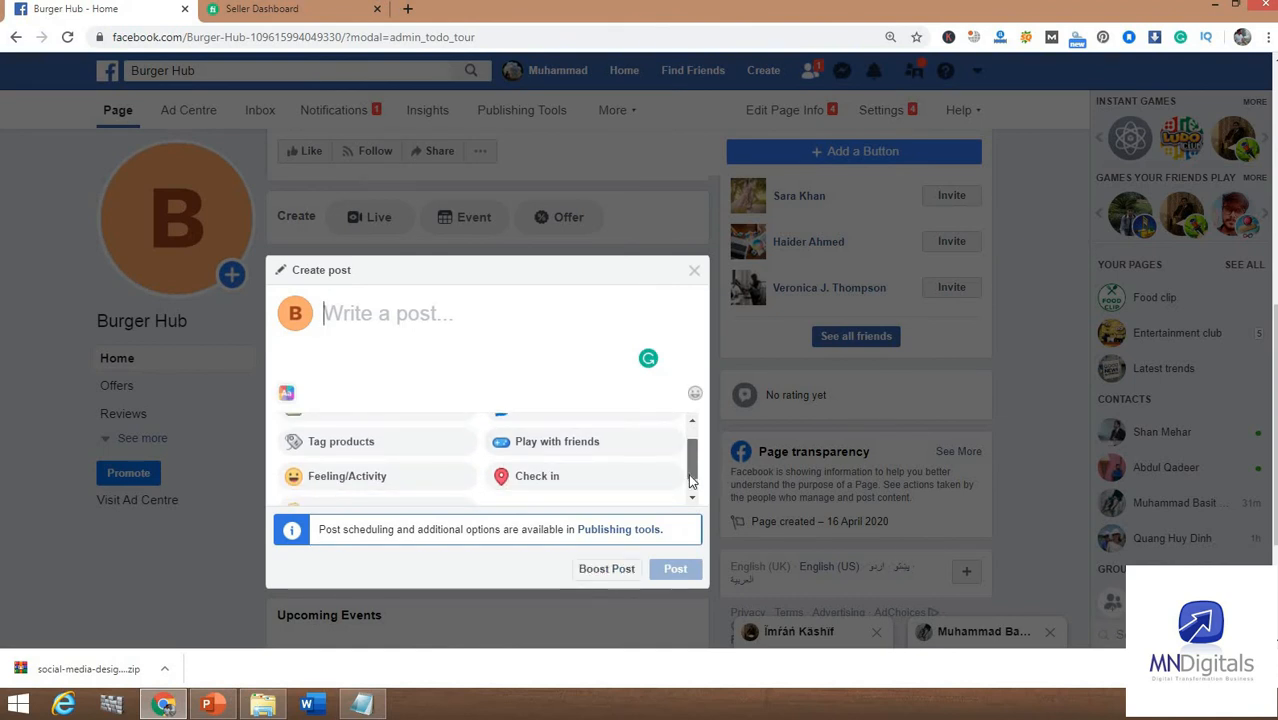
pyautogui.scroll(-1, 693, 457)
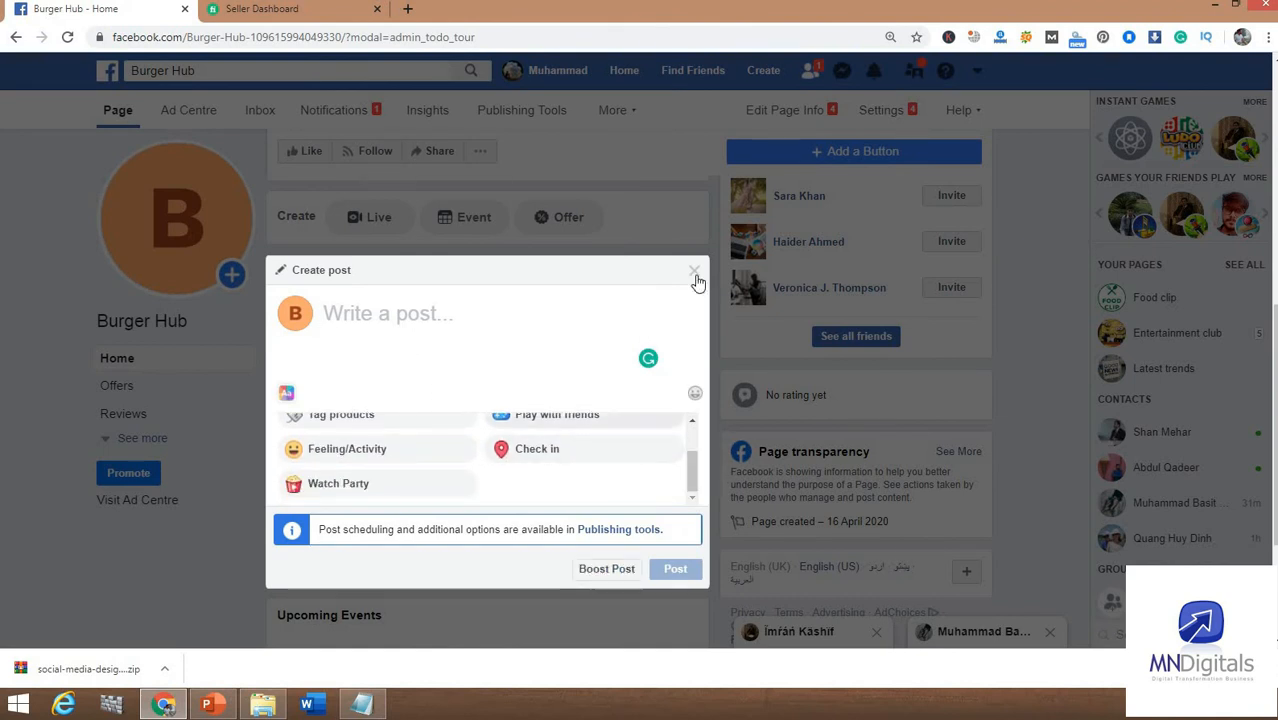
pyautogui.press('Escape')
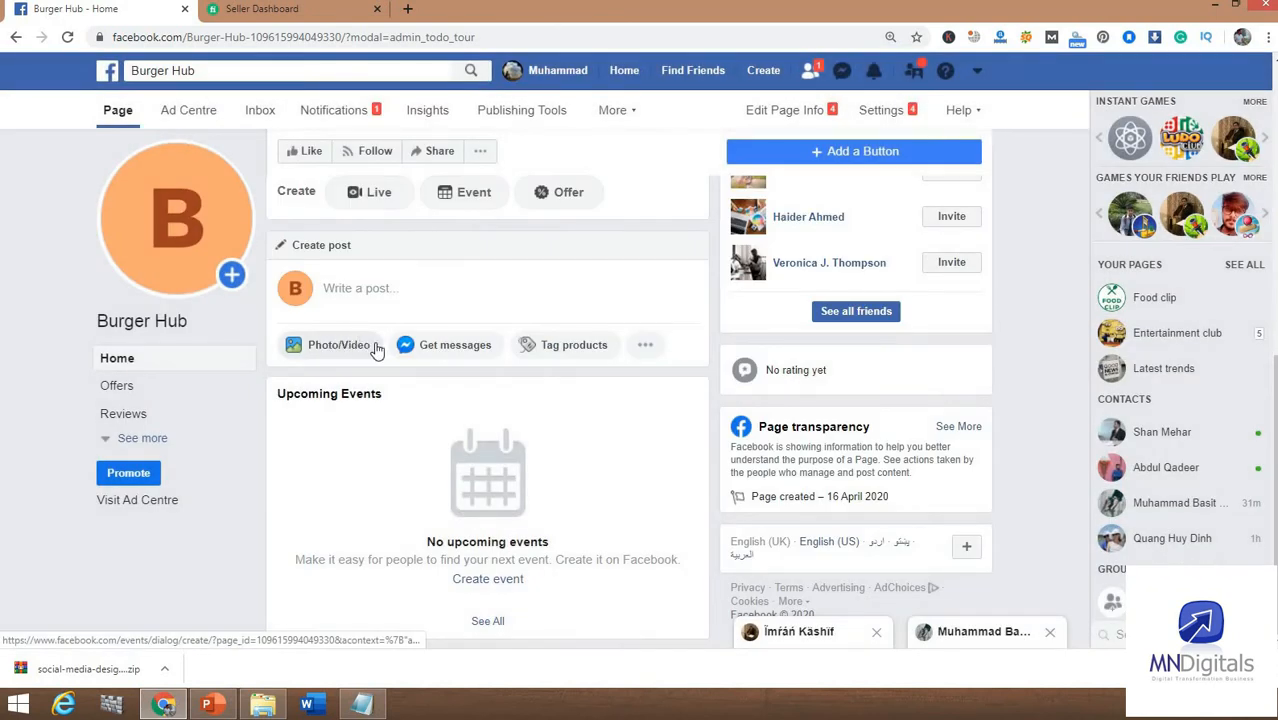
pyautogui.click(649, 350)
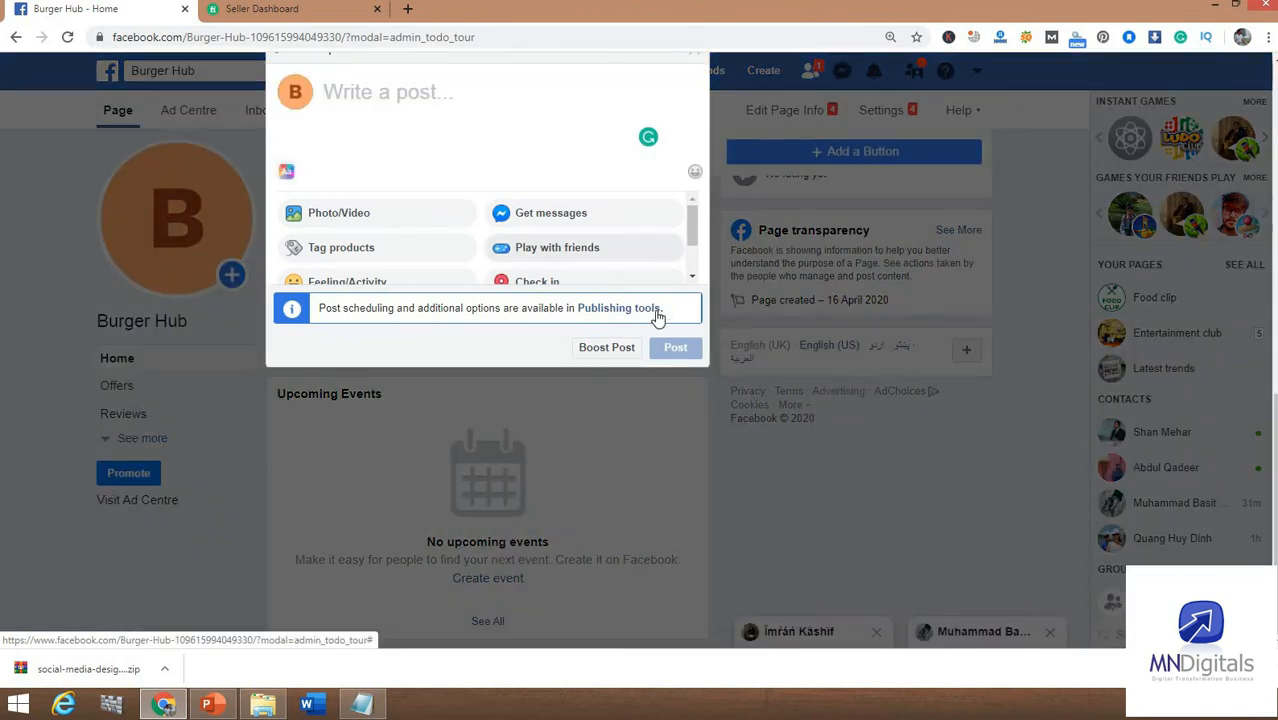
pyautogui.click(783, 480)
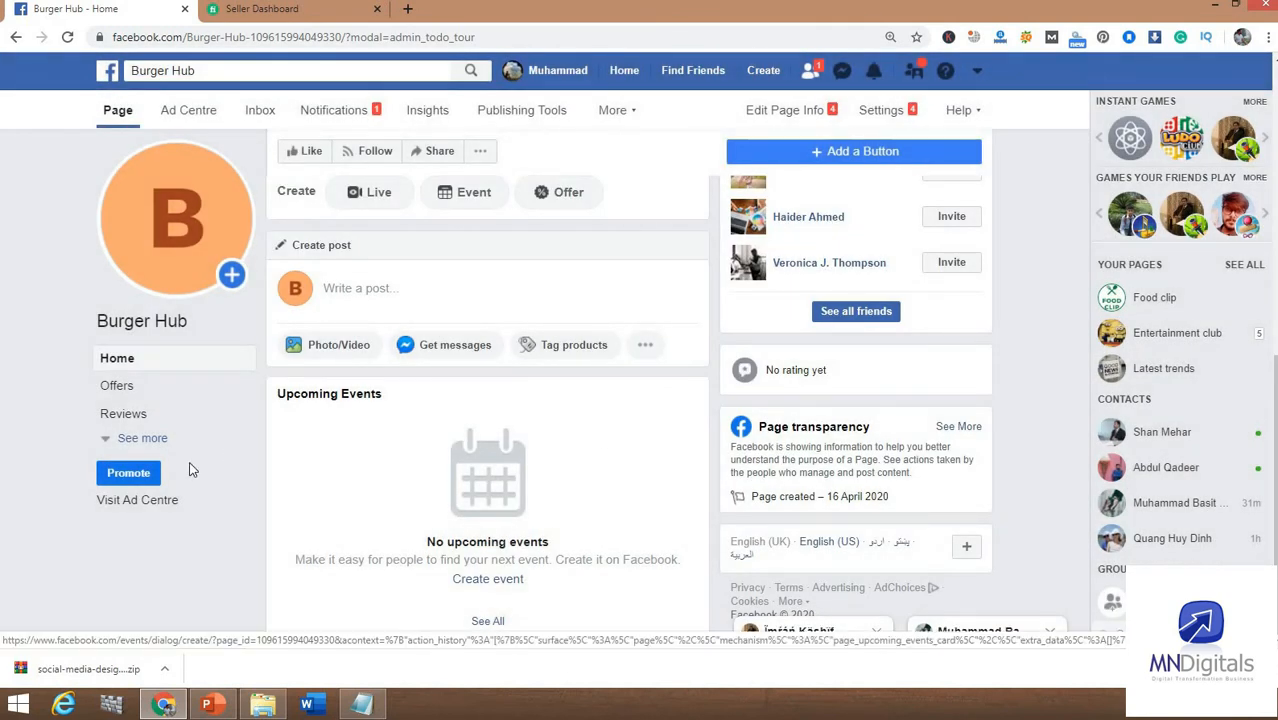
# Step: Expand the page's section list, look over the form for creating an offer, and close it without saving
pyautogui.click(149, 447)
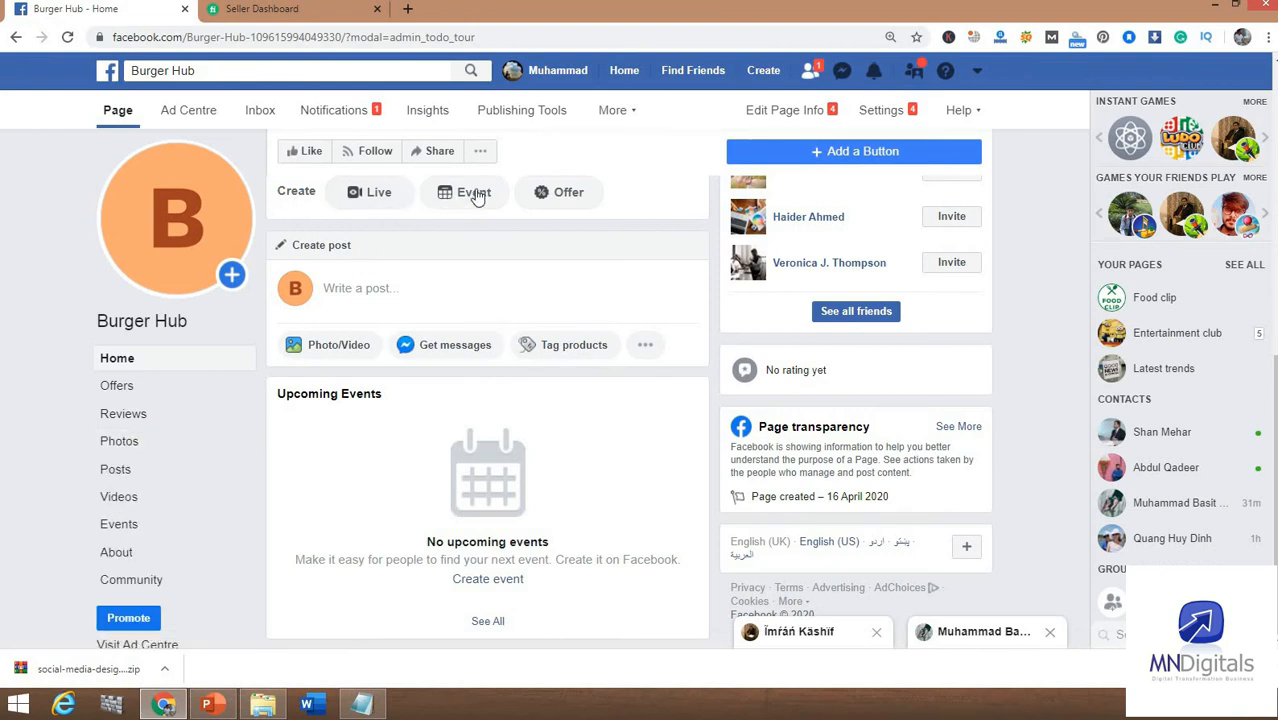
pyautogui.click(570, 195)
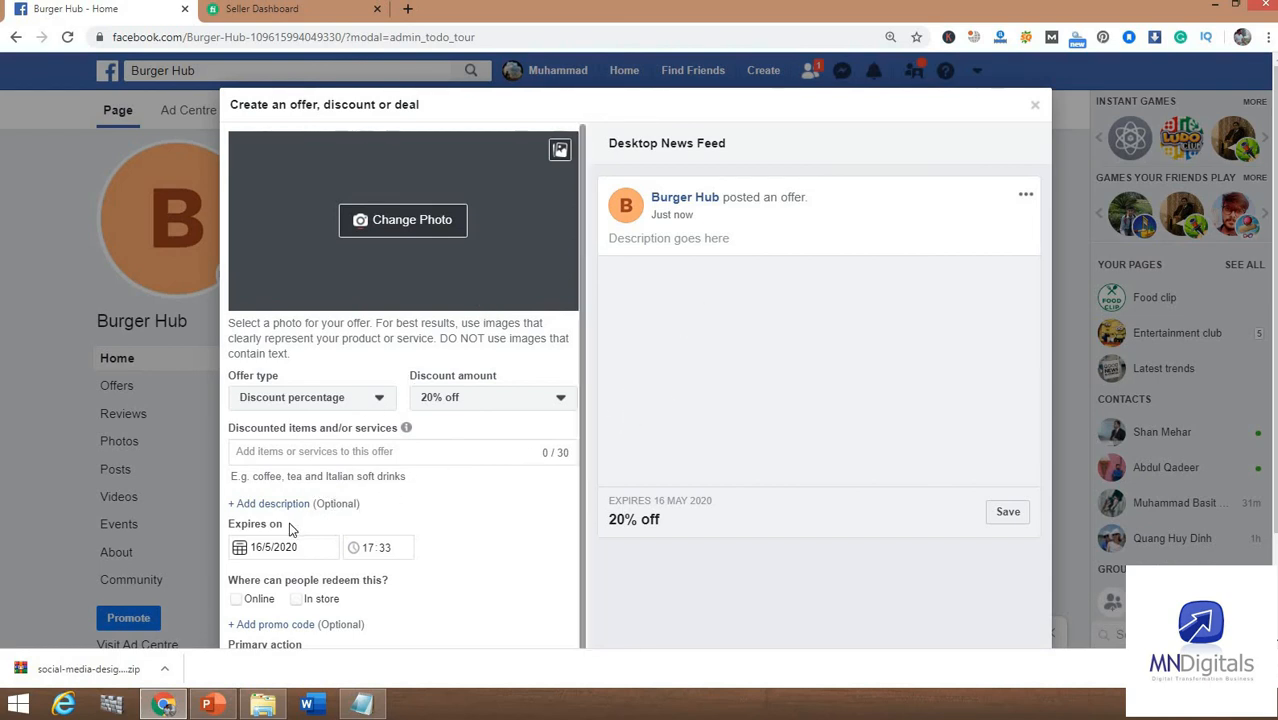
pyautogui.scroll(-1, 300, 523)
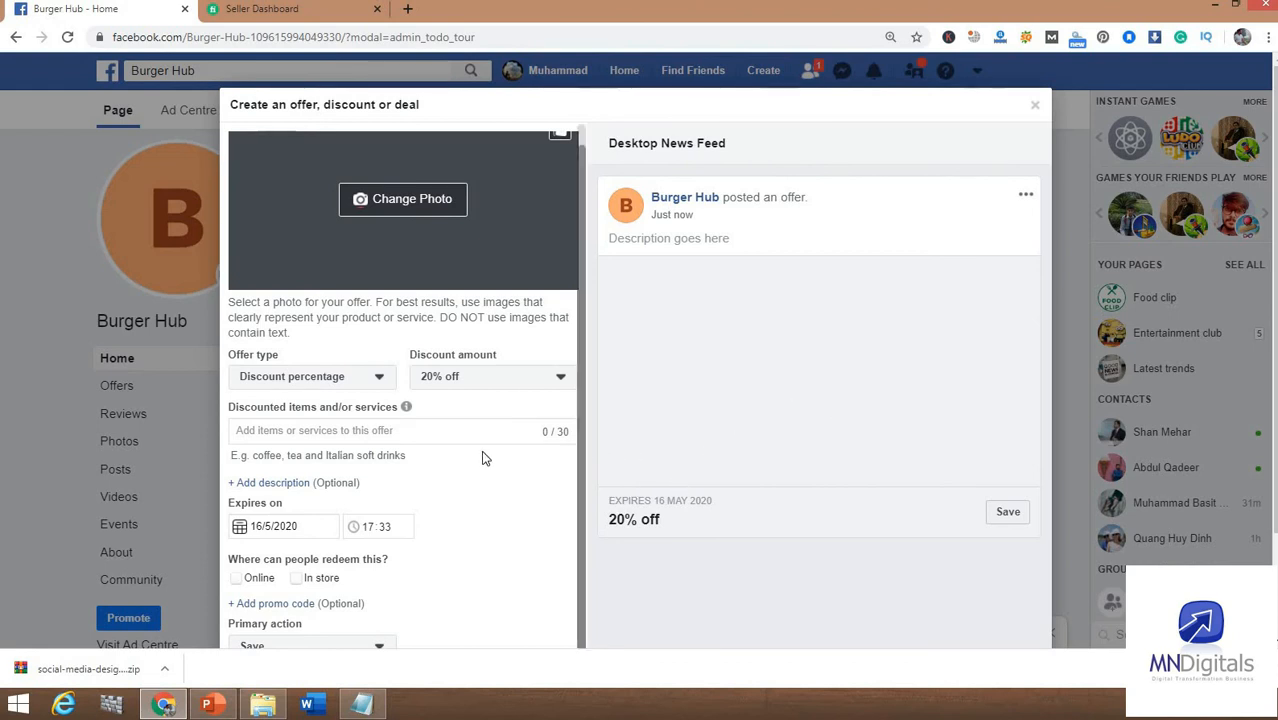
pyautogui.scroll(1, 451, 430)
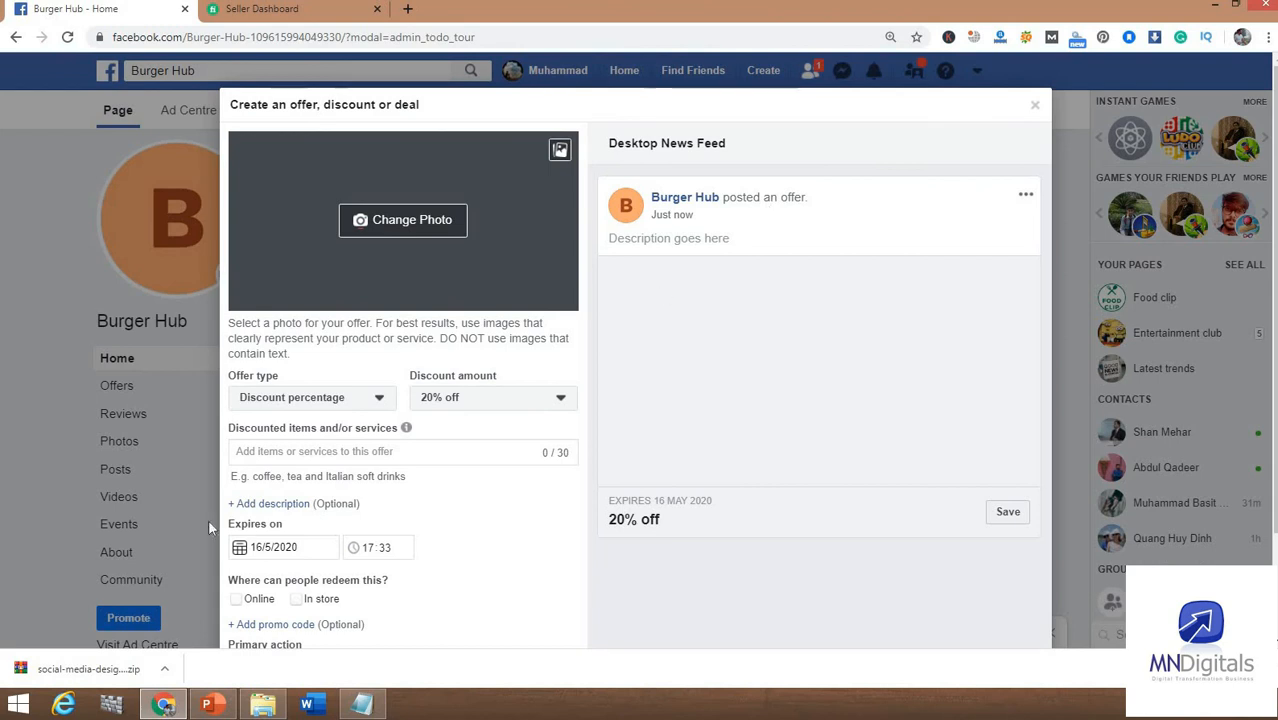
pyautogui.click(305, 451)
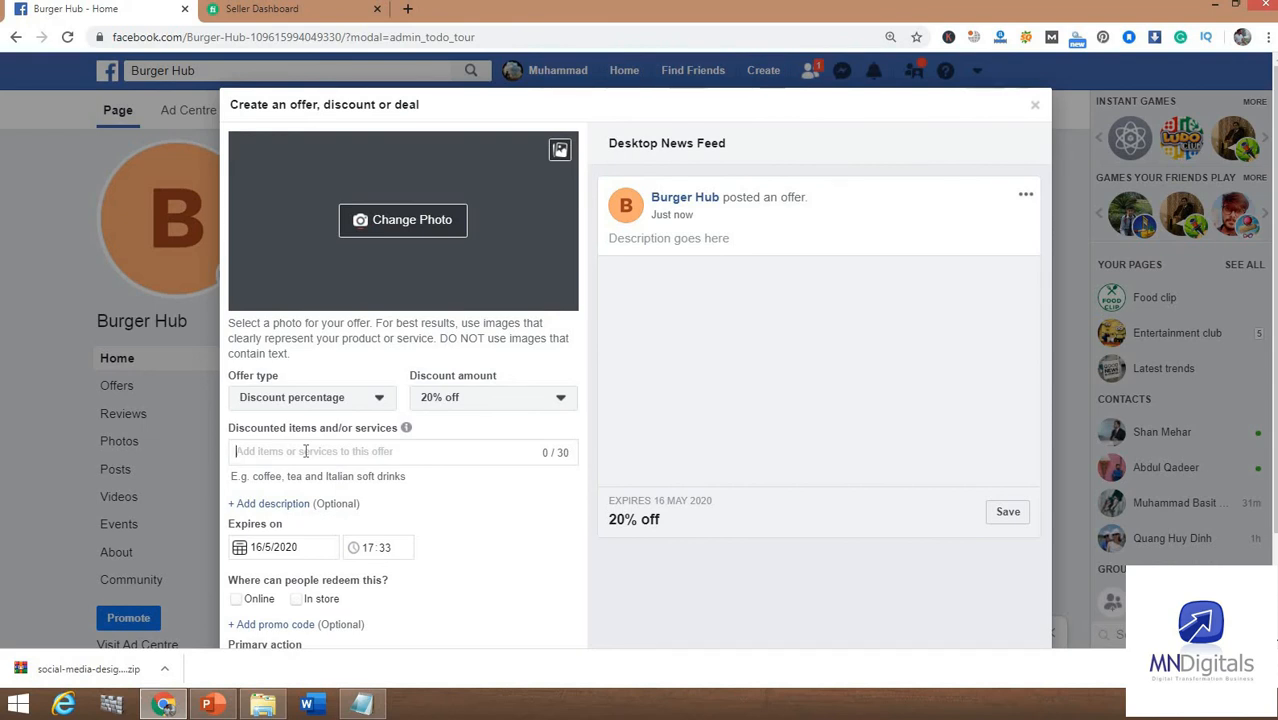
pyautogui.click(1036, 106)
pyautogui.click(669, 311)
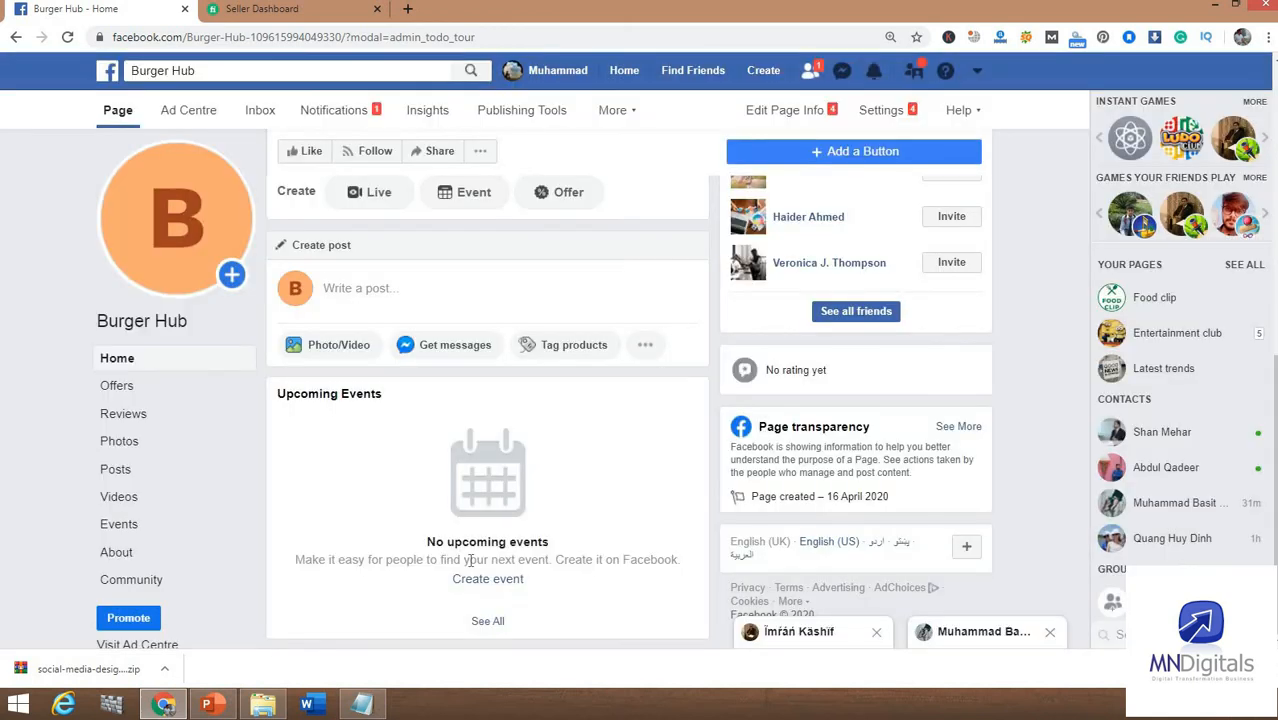
# Step: Check the topic list on the Facebook Marketing slide in PowerPoint and return to the Burger Hub page in Chrome
pyautogui.click(207, 704)
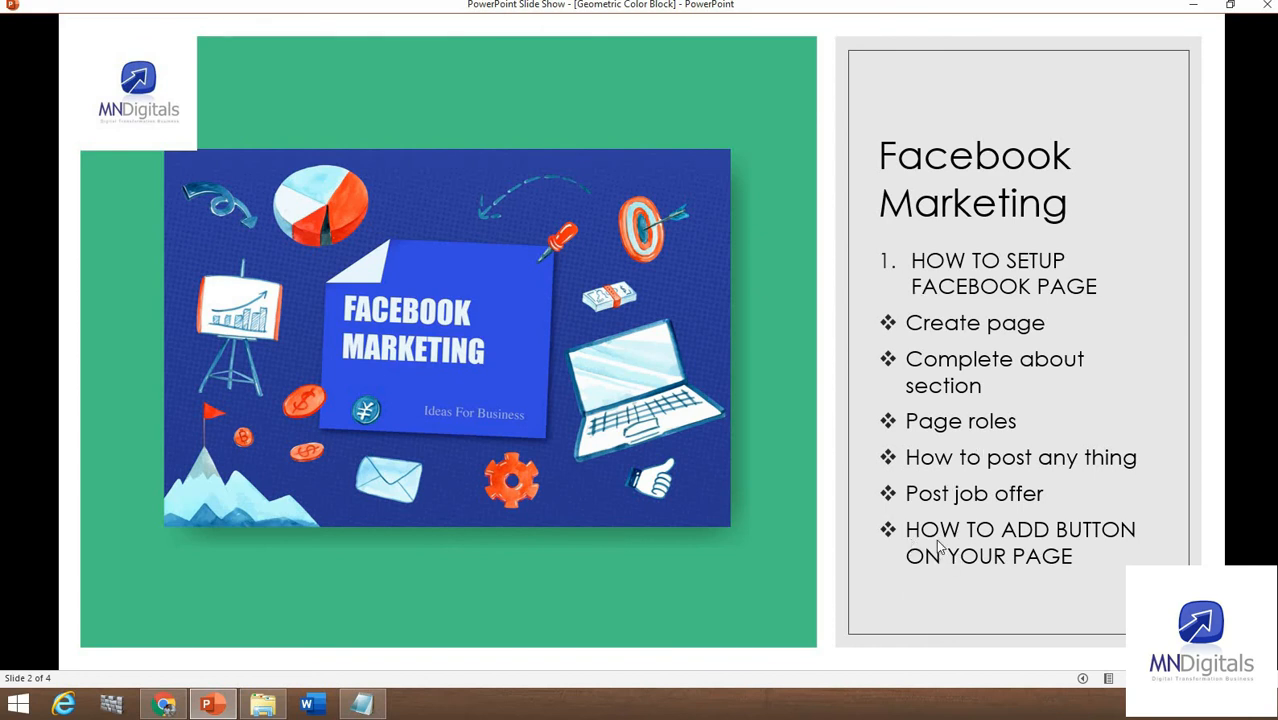
pyautogui.click(165, 706)
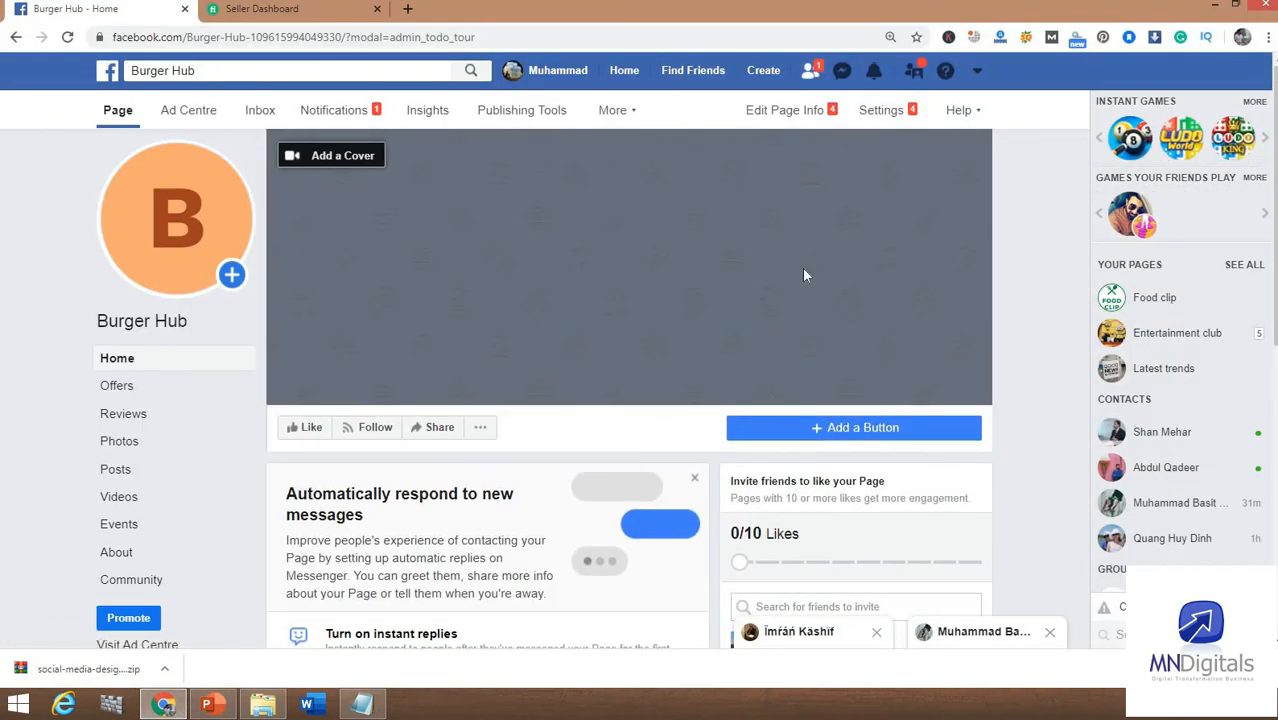
pyautogui.click(850, 436)
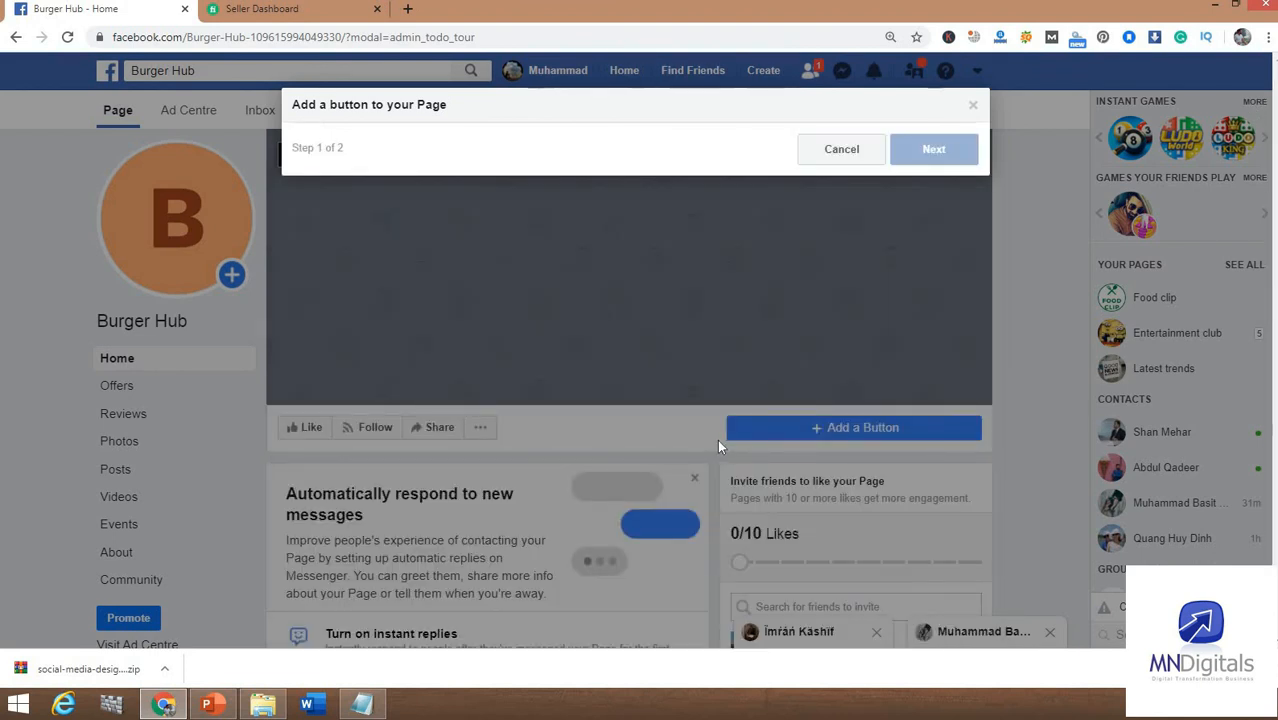
pyautogui.click(815, 150)
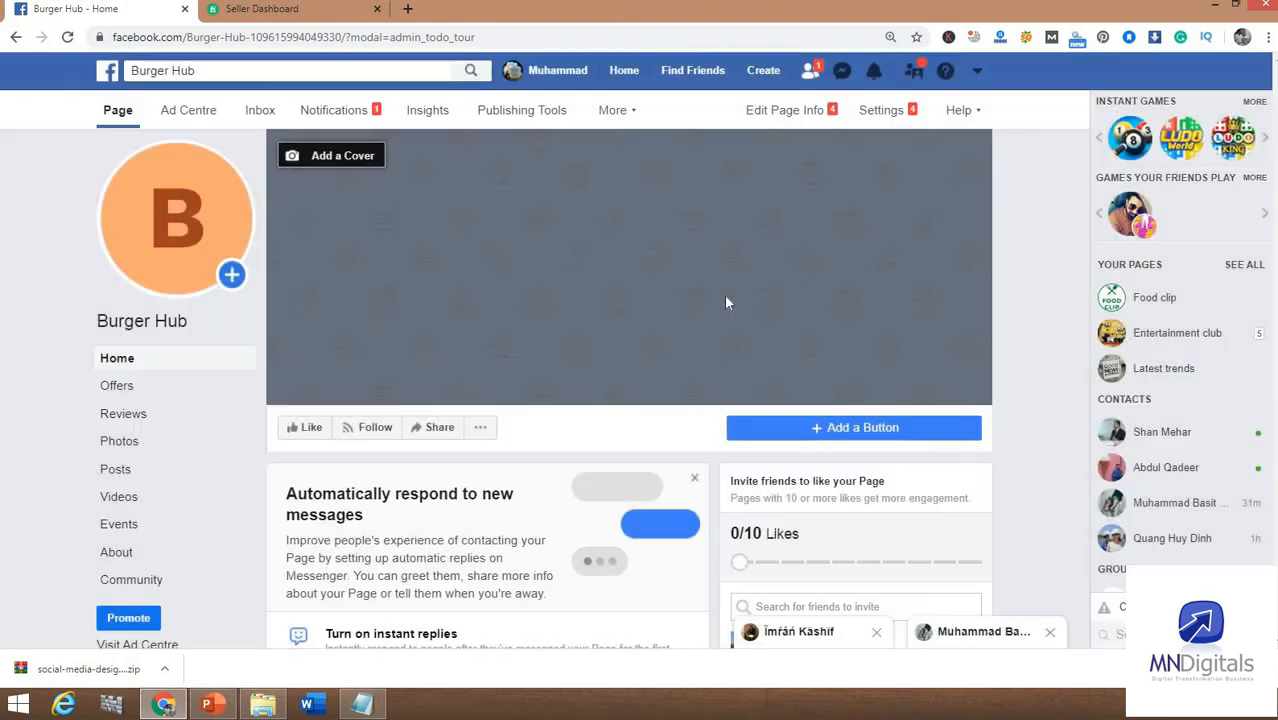
pyautogui.click(806, 430)
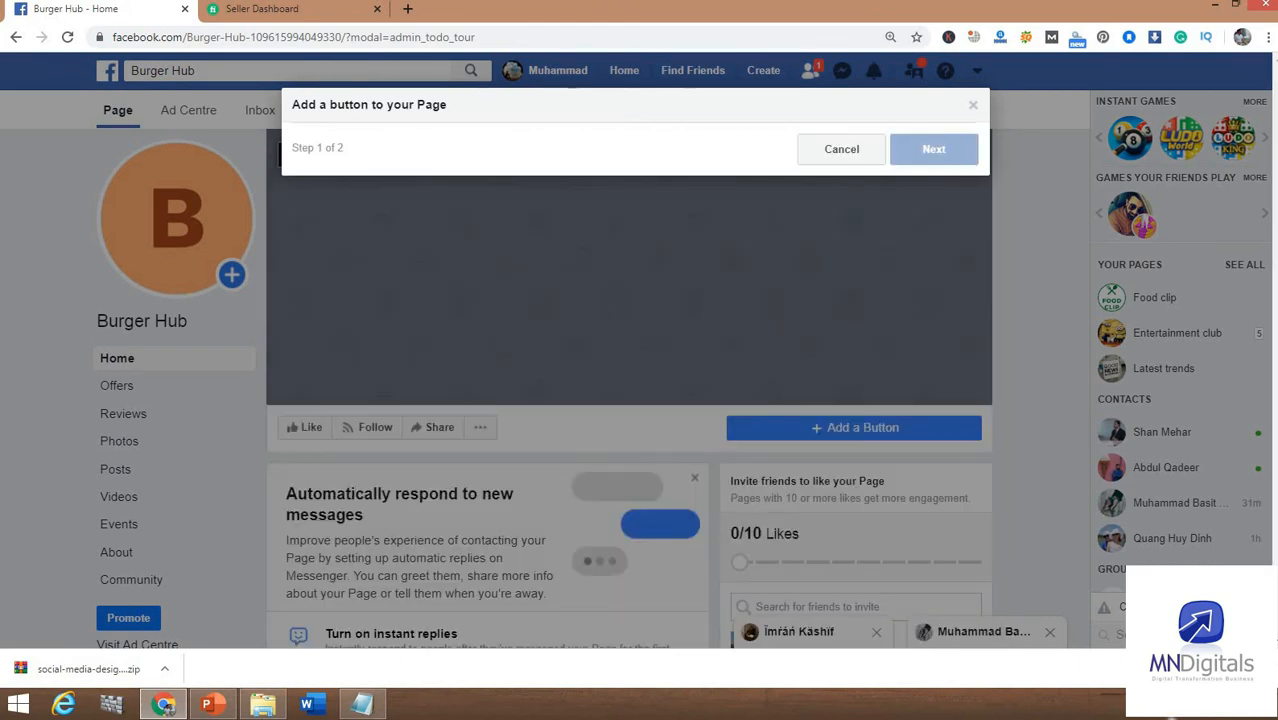
# Step: Connect the computer to the Honor 8X Wi-Fi network and return to the Facebook page
pyautogui.click(1171, 708)
pyautogui.click(1121, 306)
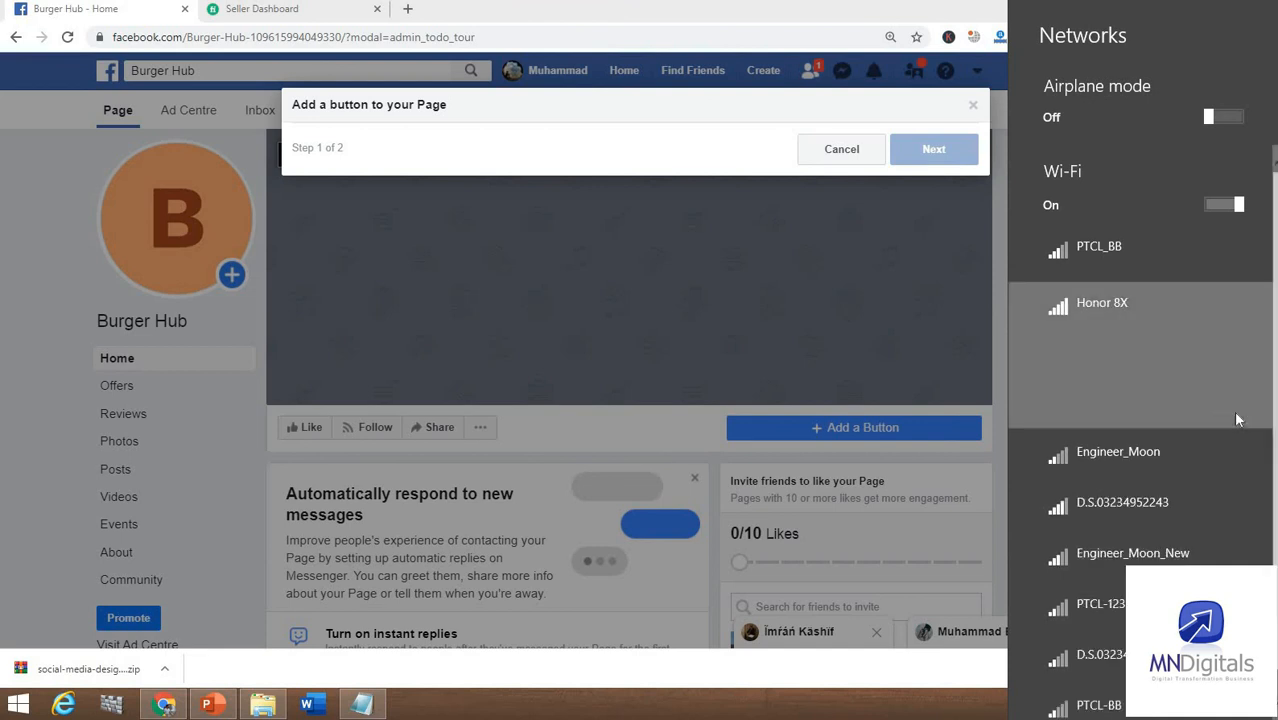
pyautogui.click(1214, 400)
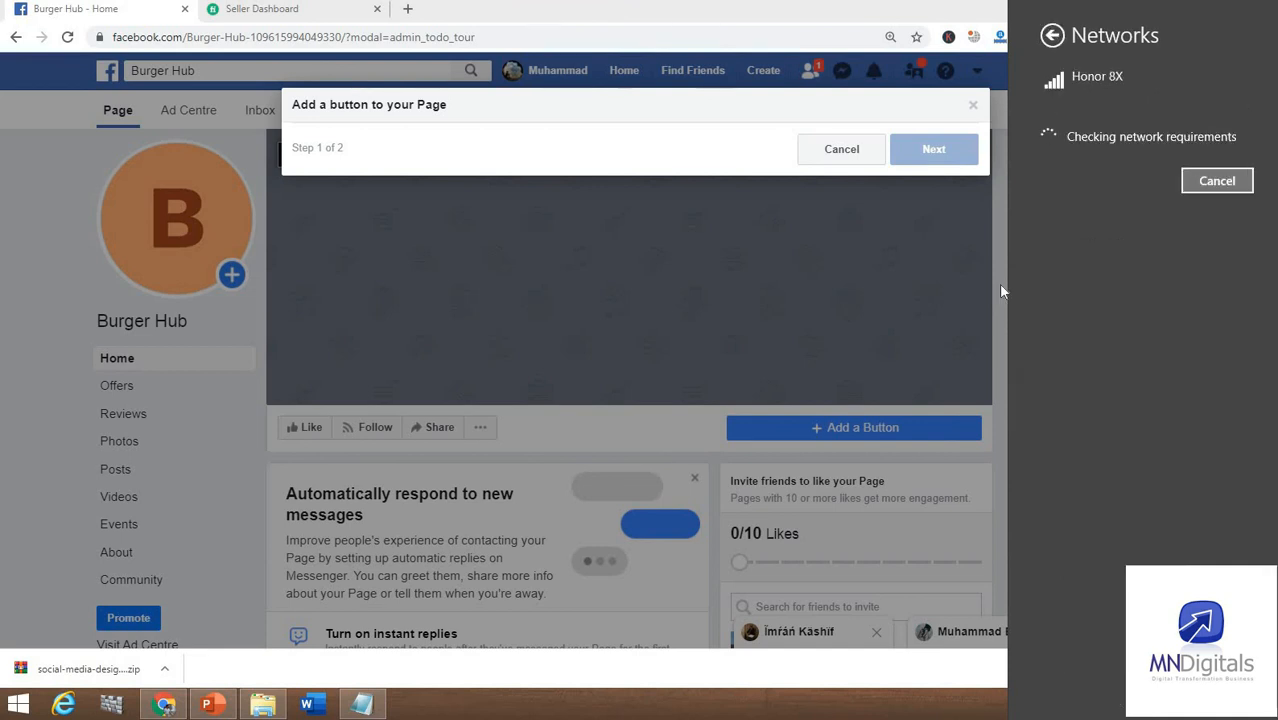
pyautogui.click(560, 244)
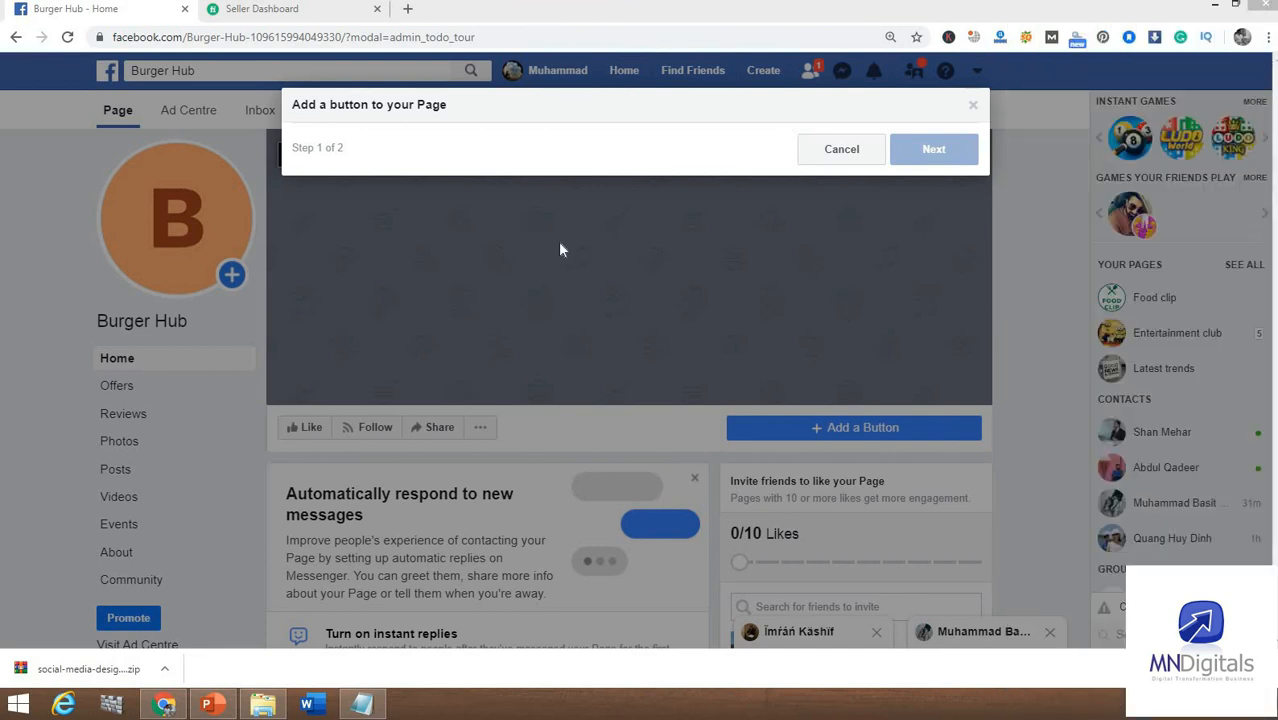
# Step: Restart adding a button to the page and look over the options for making a booking
pyautogui.click(841, 149)
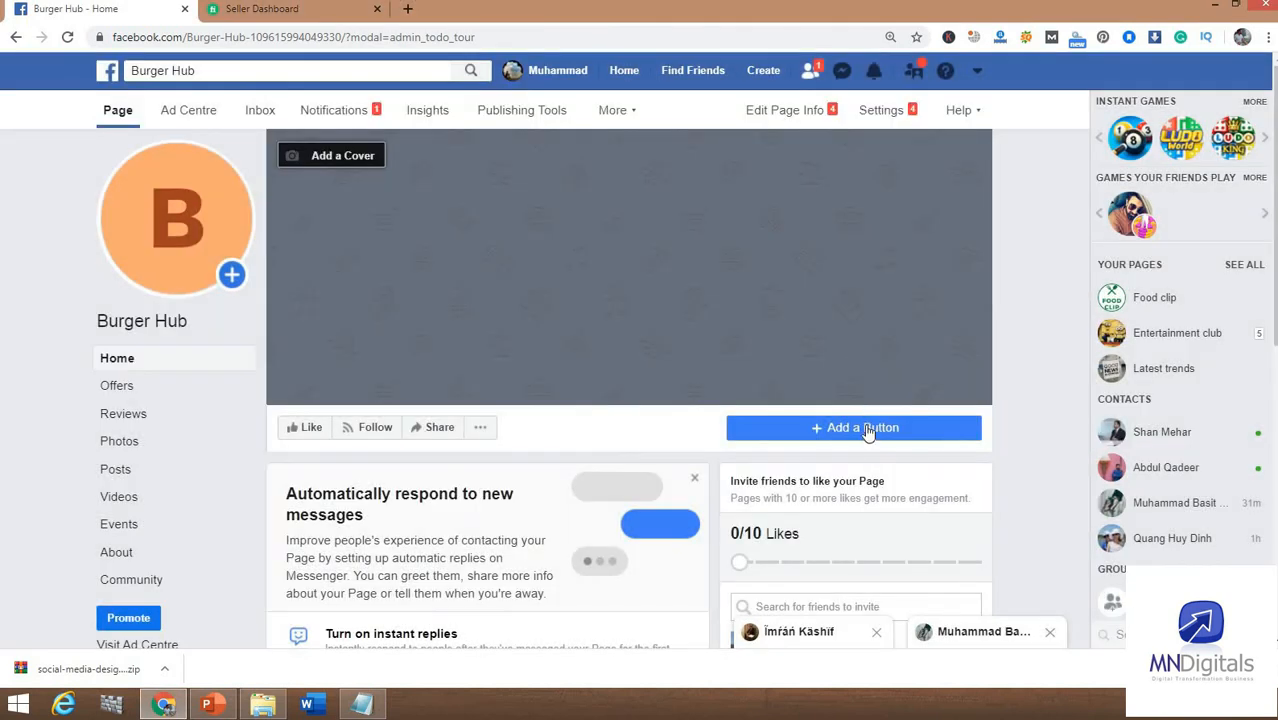
pyautogui.click(867, 430)
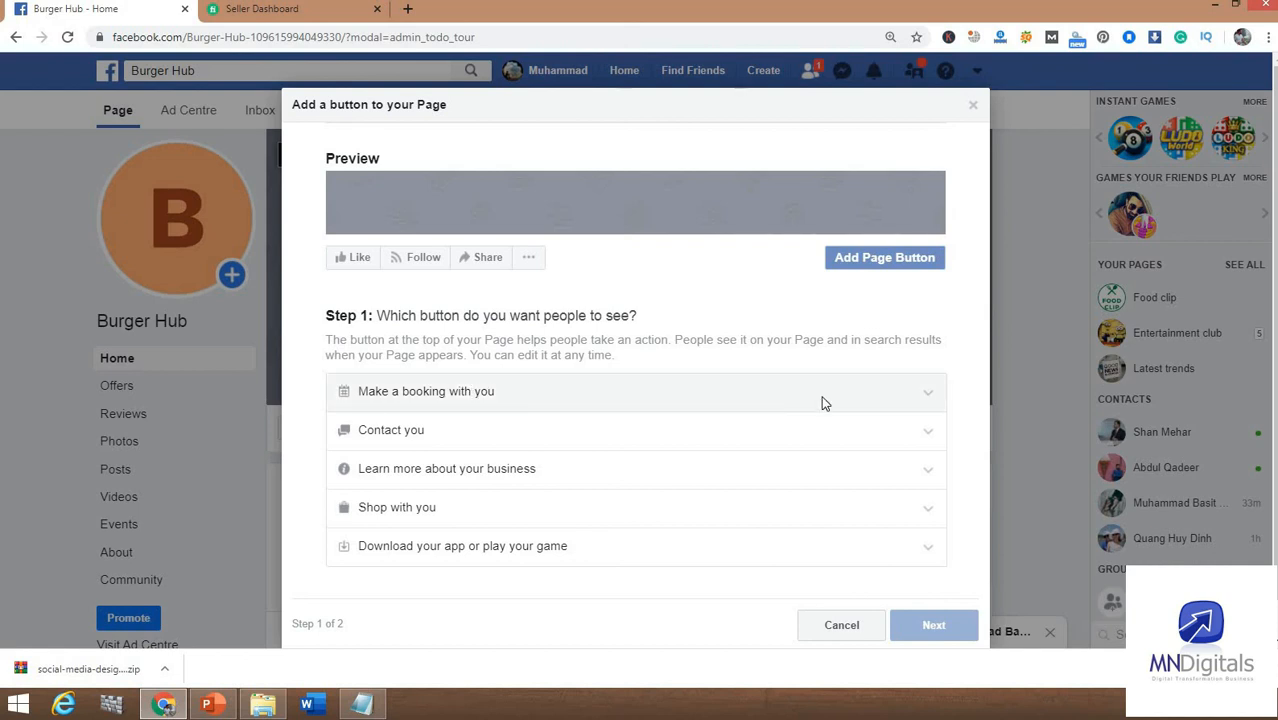
pyautogui.click(921, 399)
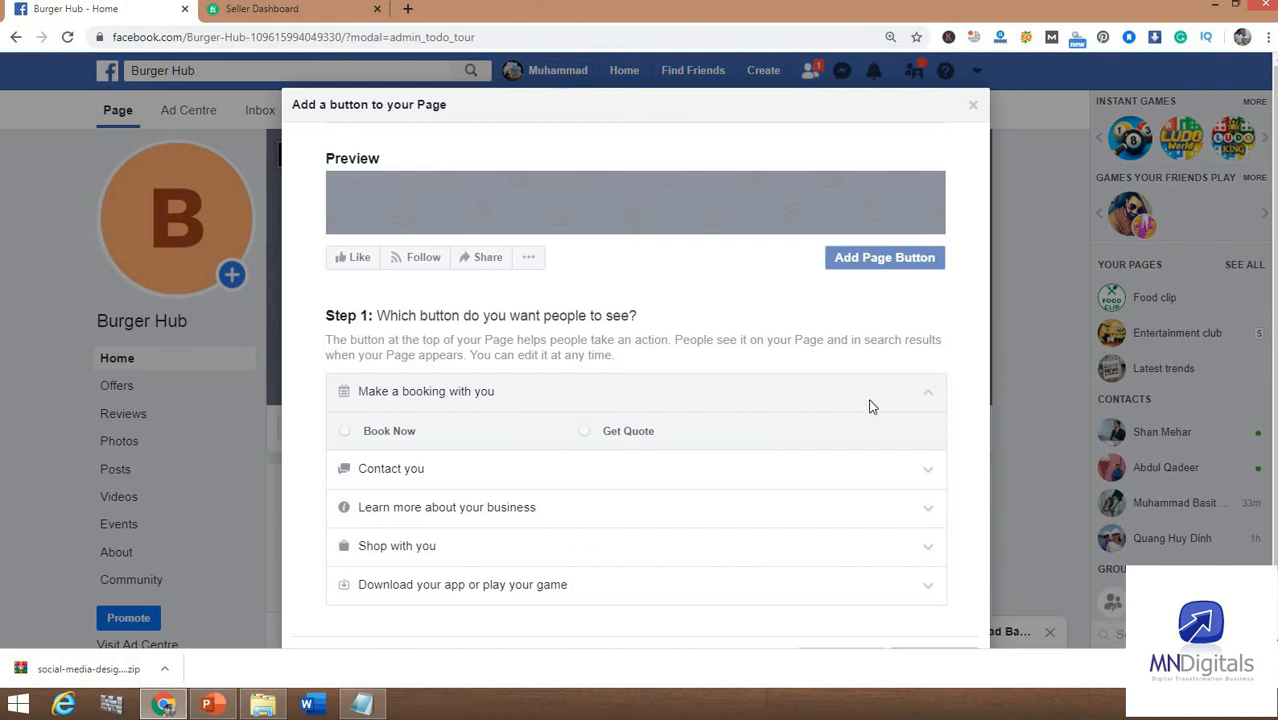
pyautogui.click(361, 434)
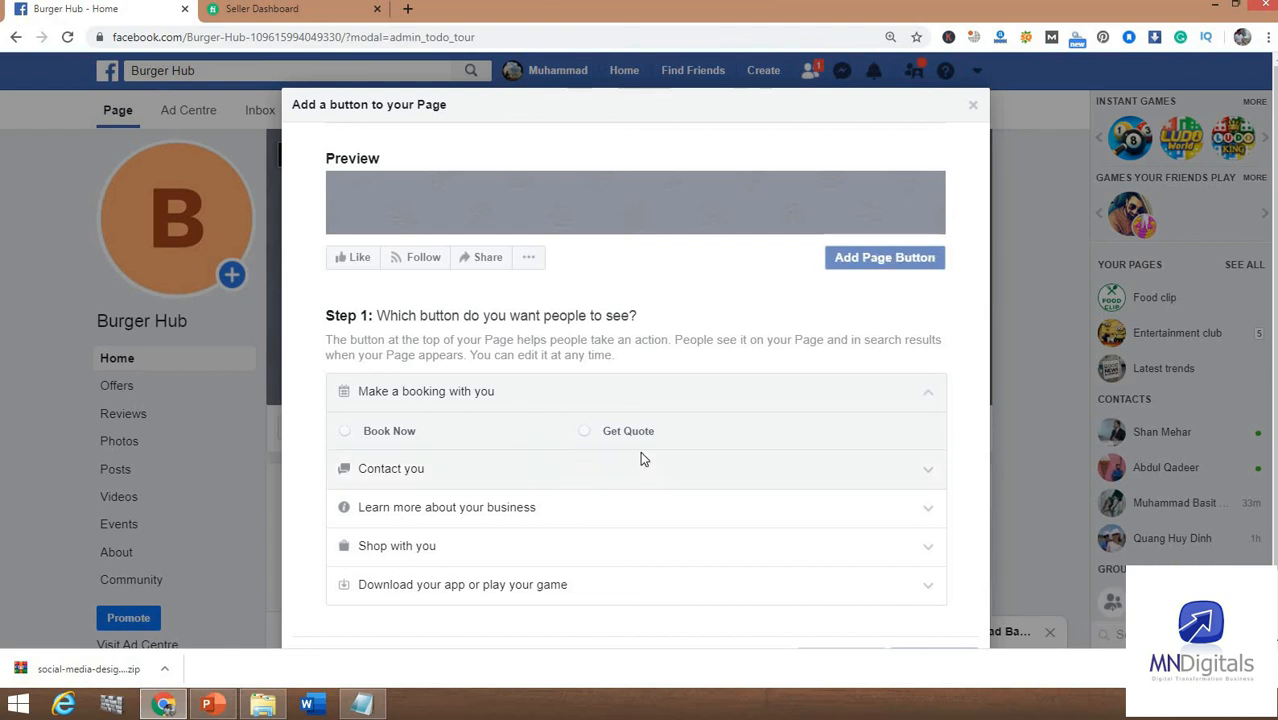
# Step: Add a Send Message button to the page from the contact options, directing people to Messenger
pyautogui.click(441, 470)
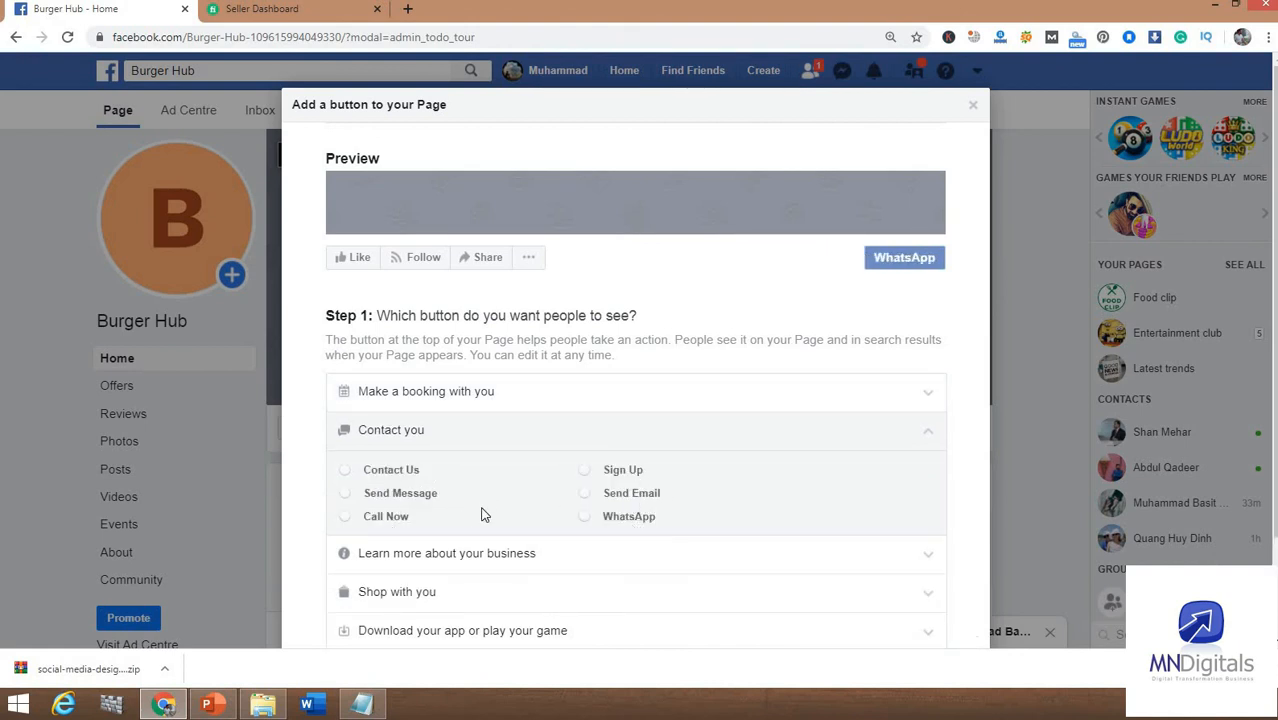
pyautogui.scroll(-1, 690, 470)
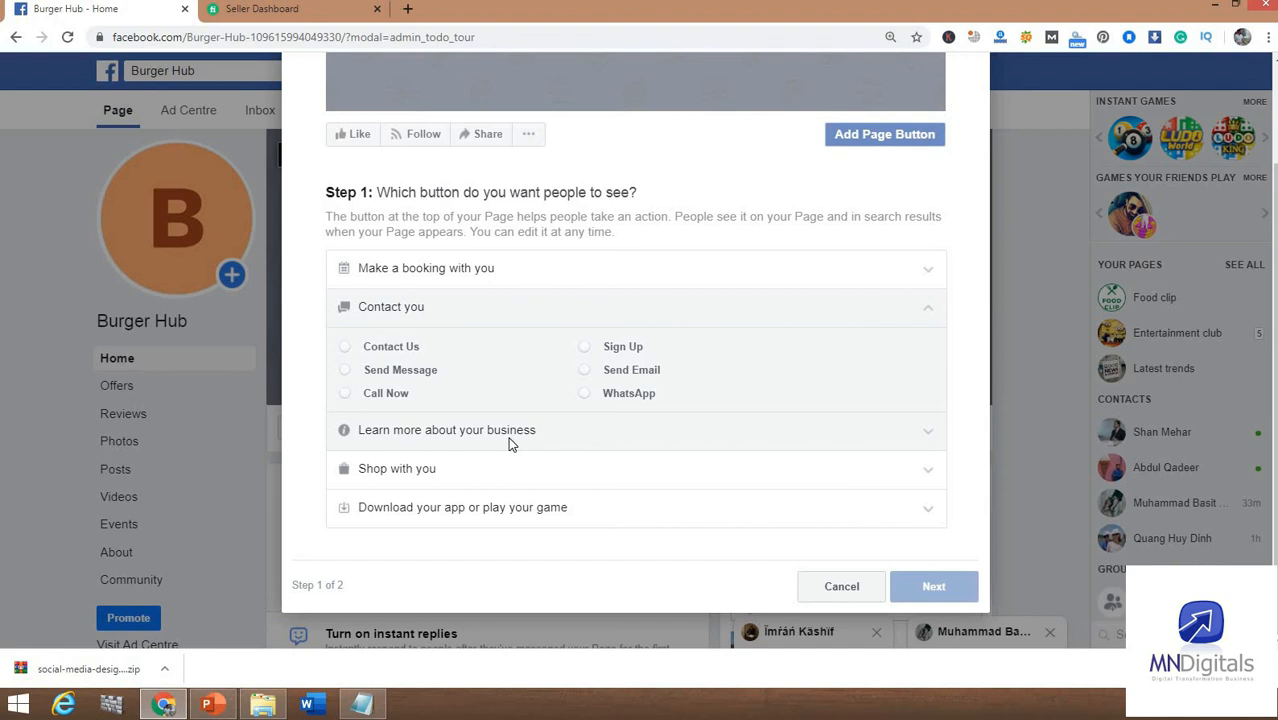
pyautogui.click(345, 370)
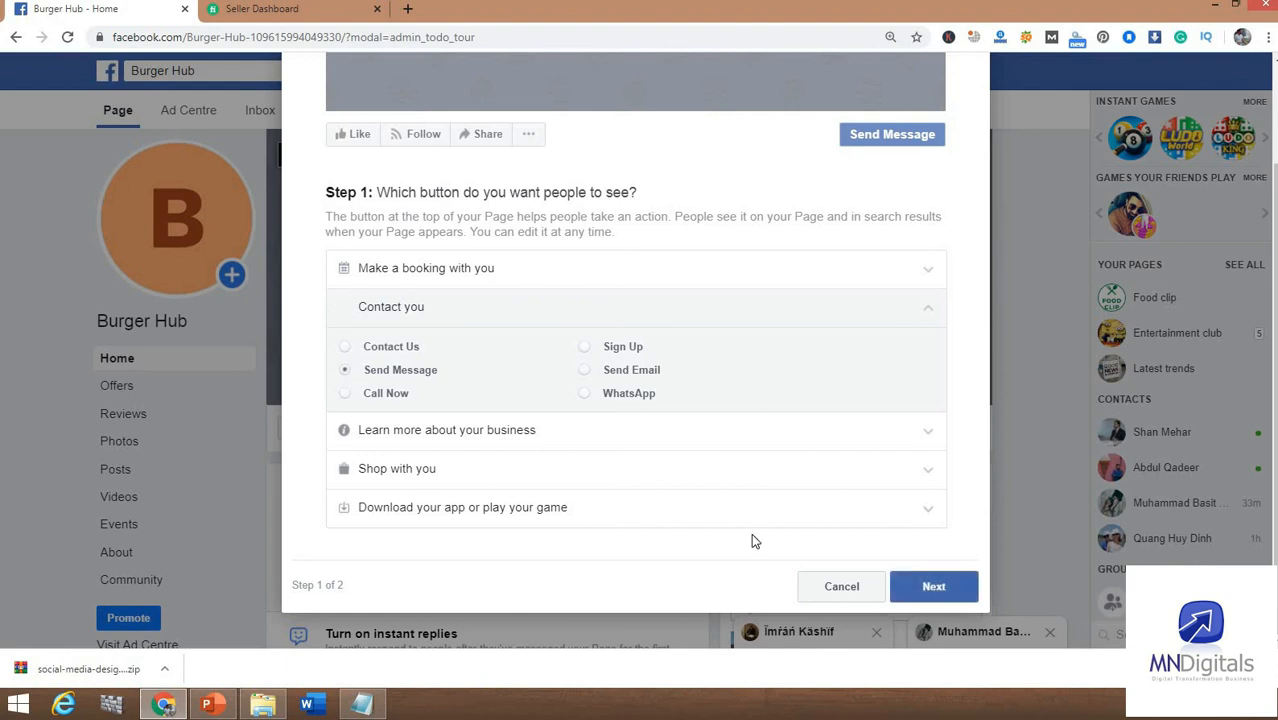
pyautogui.click(934, 590)
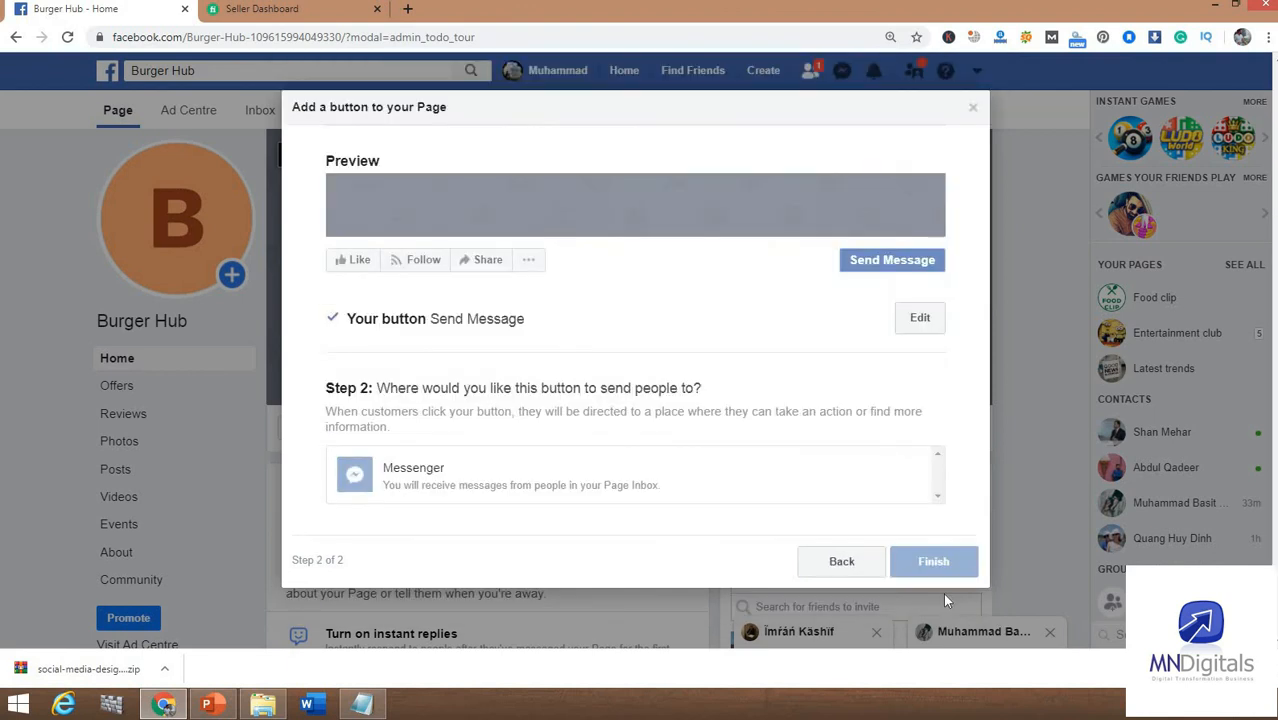
pyautogui.click(451, 479)
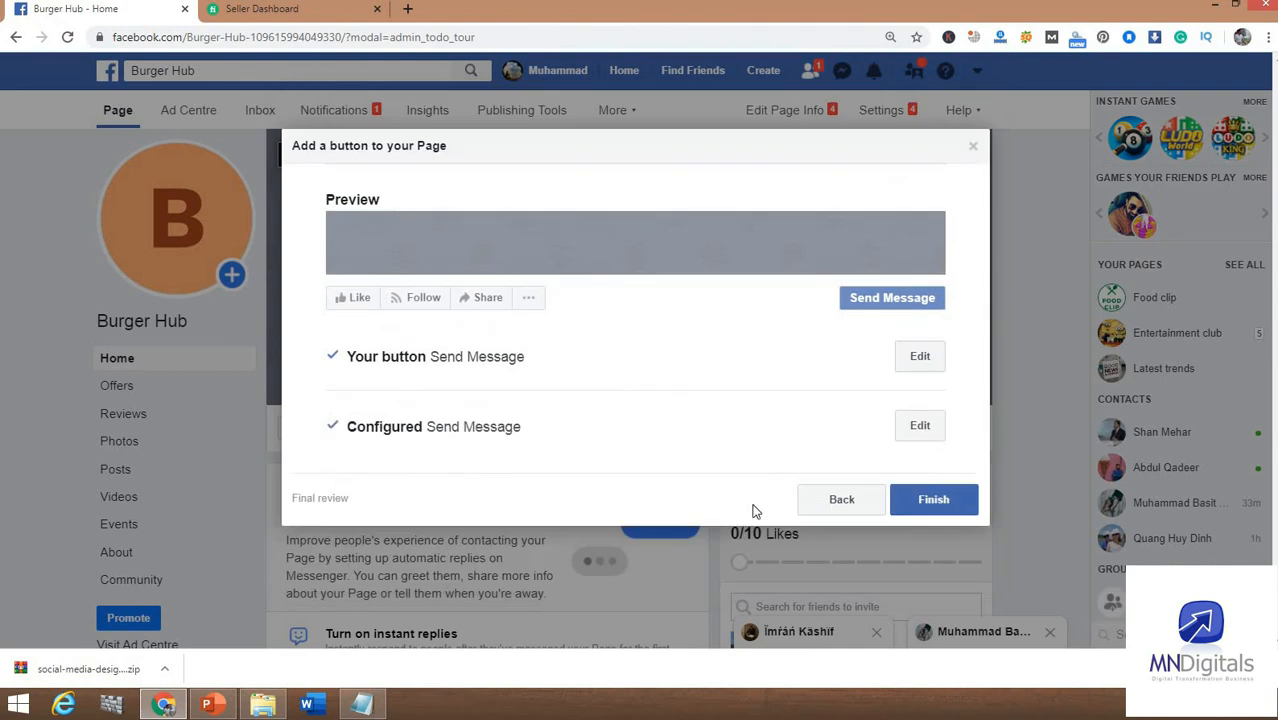
pyautogui.click(950, 510)
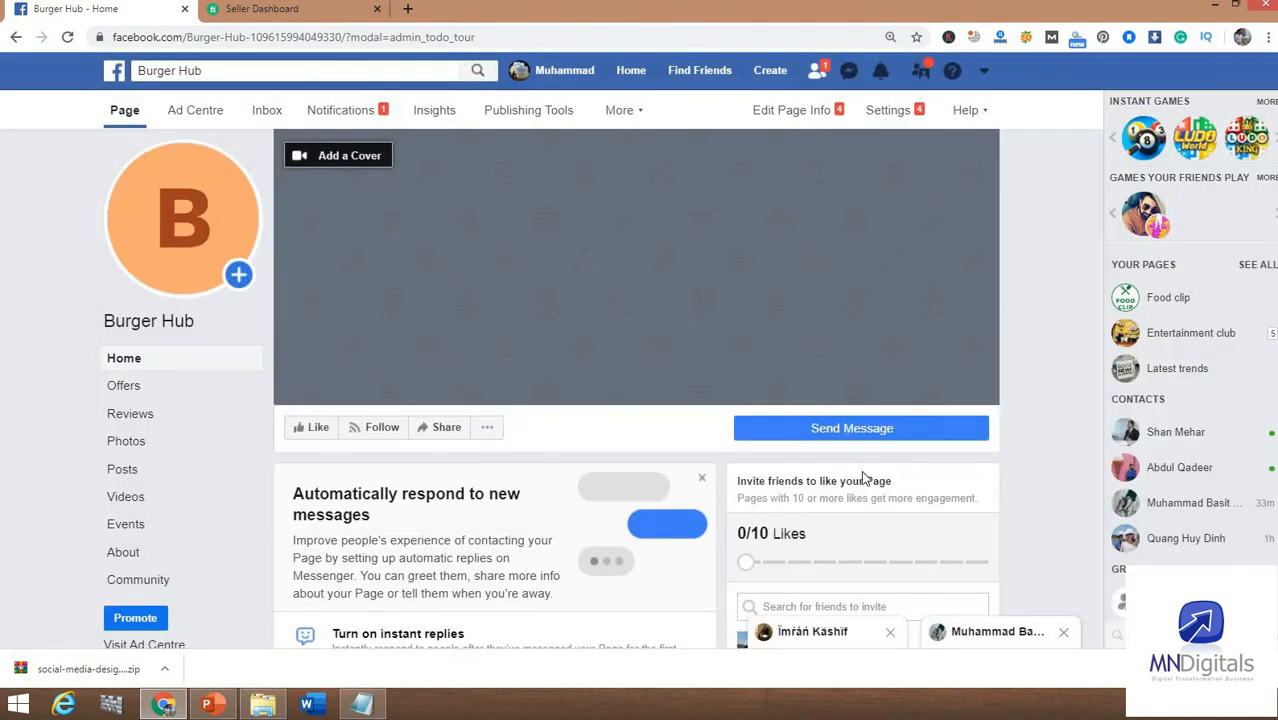
pyautogui.moveTo(826, 442)
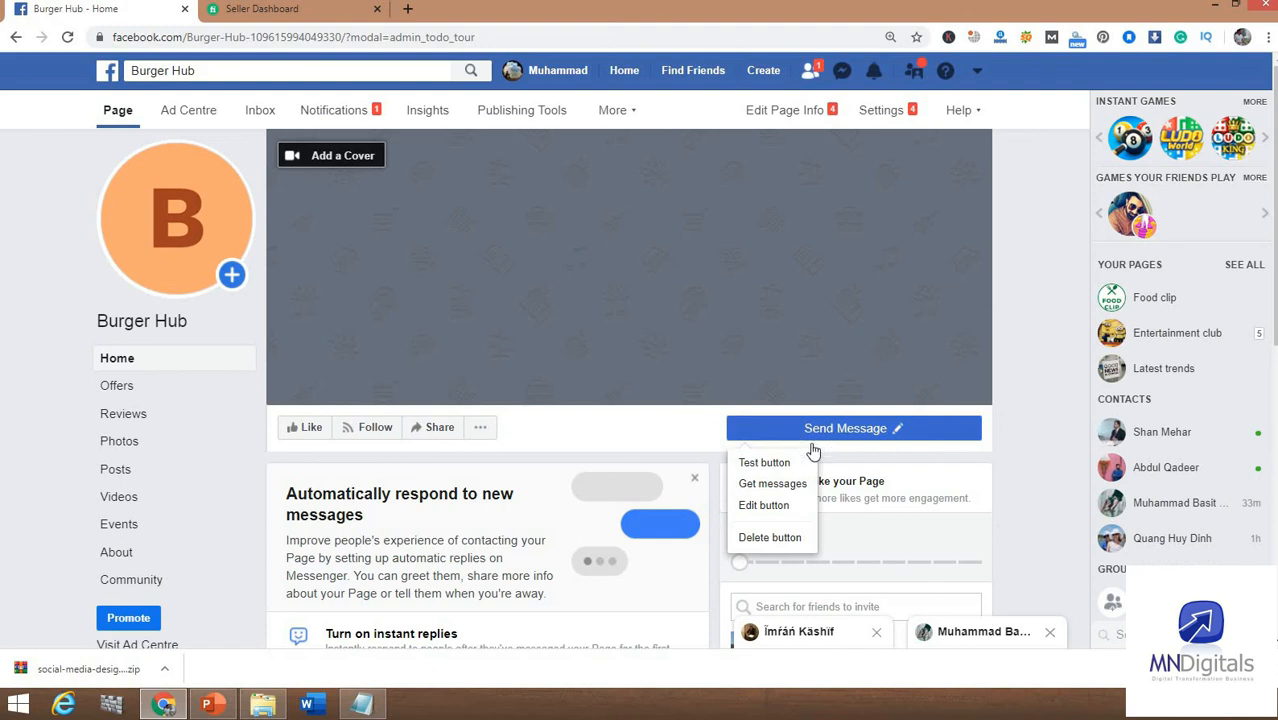